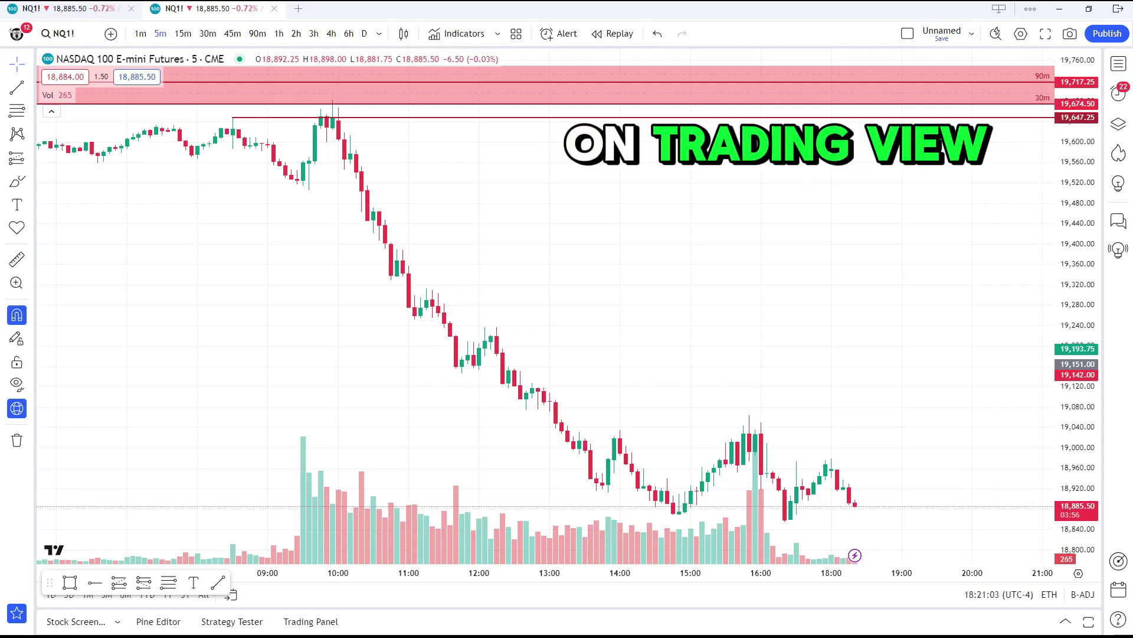
Open the Chart settings dialog for the NQ1! chart from its right-click menu
right_click(502, 244)
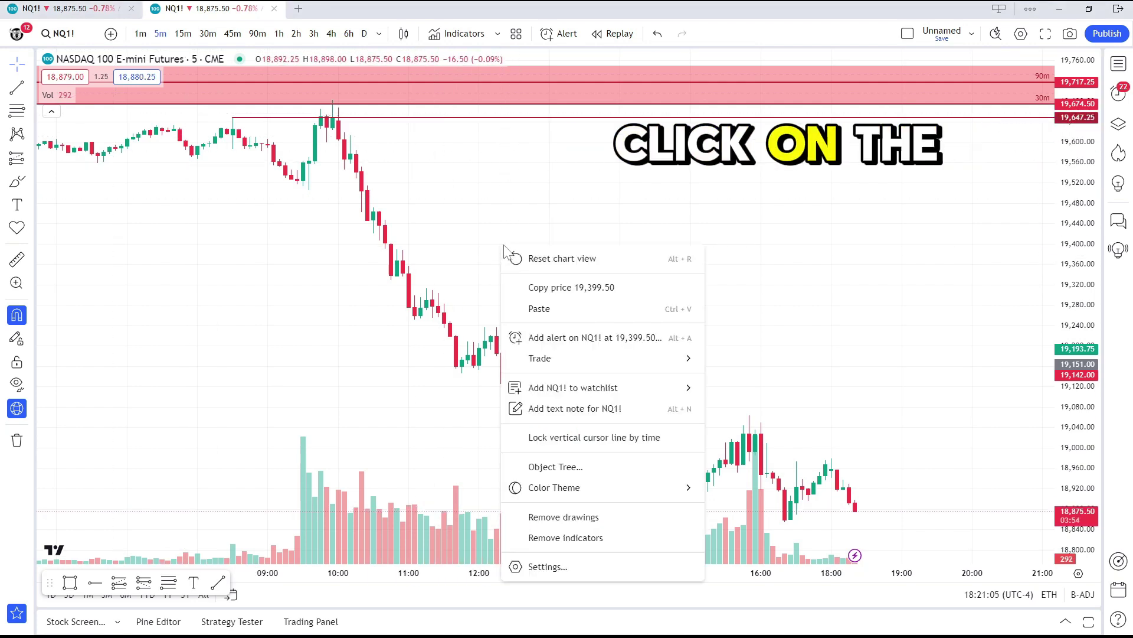
left_click(547, 567)
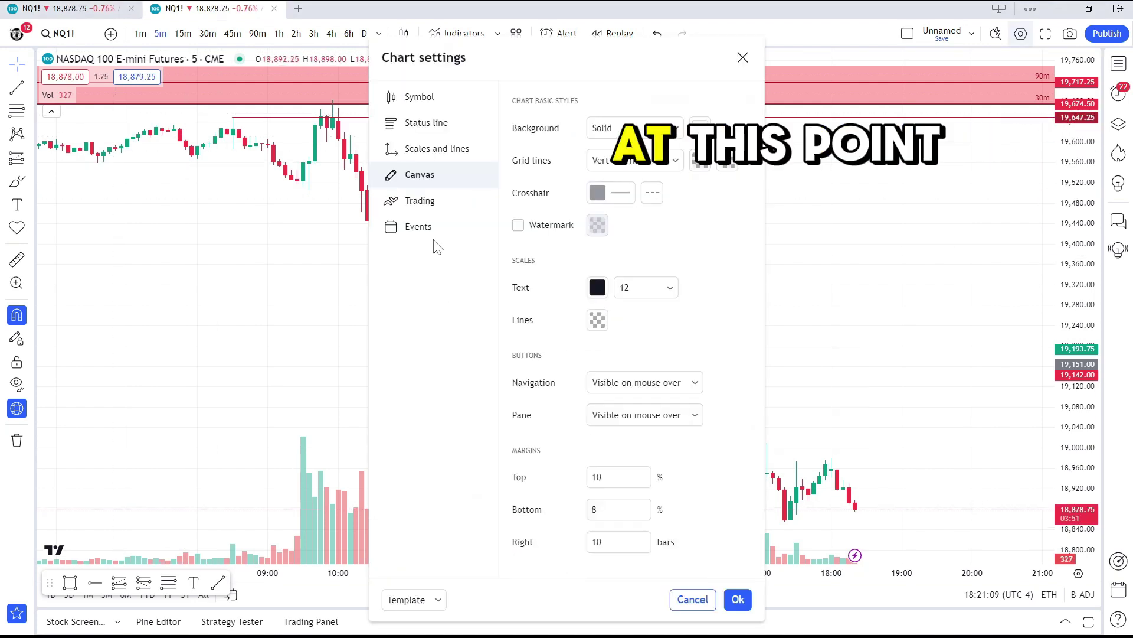
left_click_drag(624, 54, 359, 39)
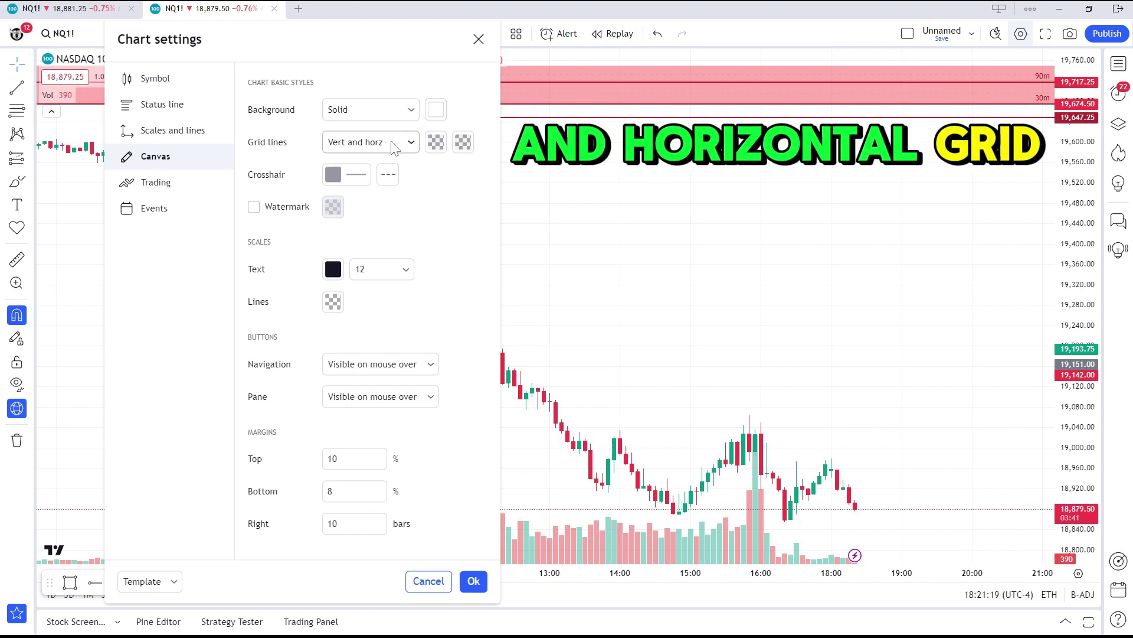
left_click(303, 211)
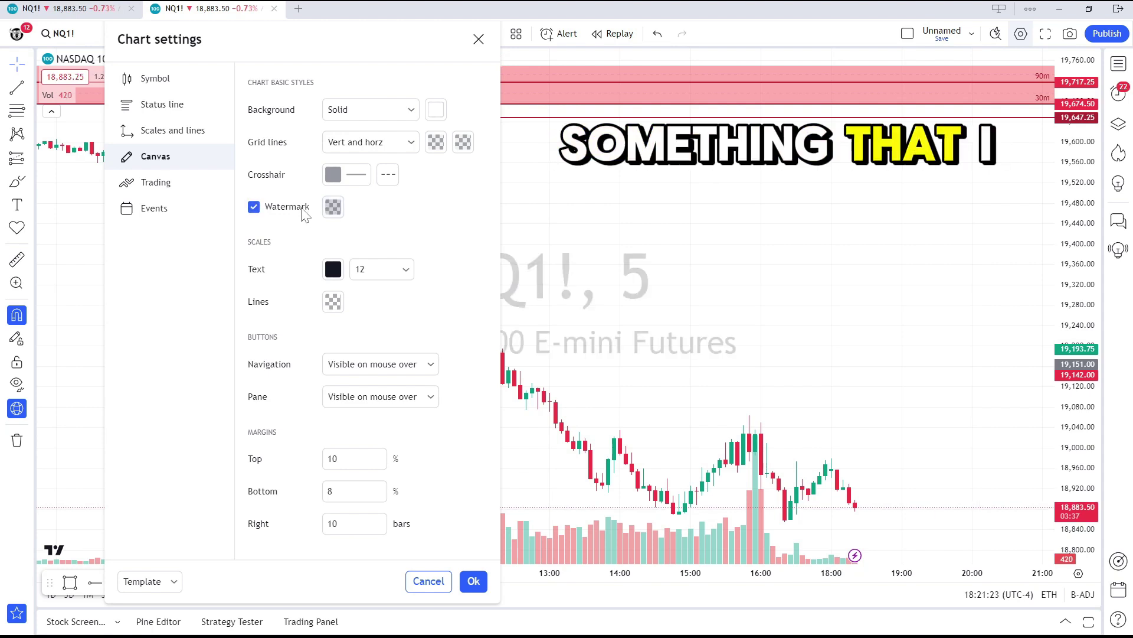
left_click_drag(371, 45, 346, 145)
left_click(224, 201)
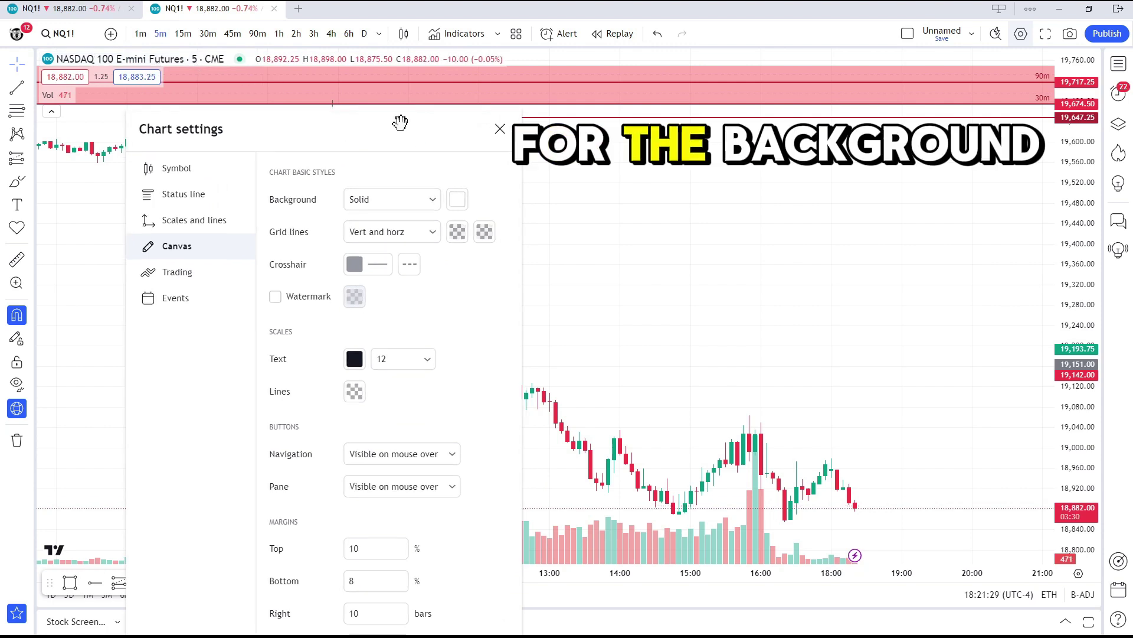
Set Grid lines to None after trying vertical-only and horizontal-only grid lines
left_click_drag(400, 119, 311, 41)
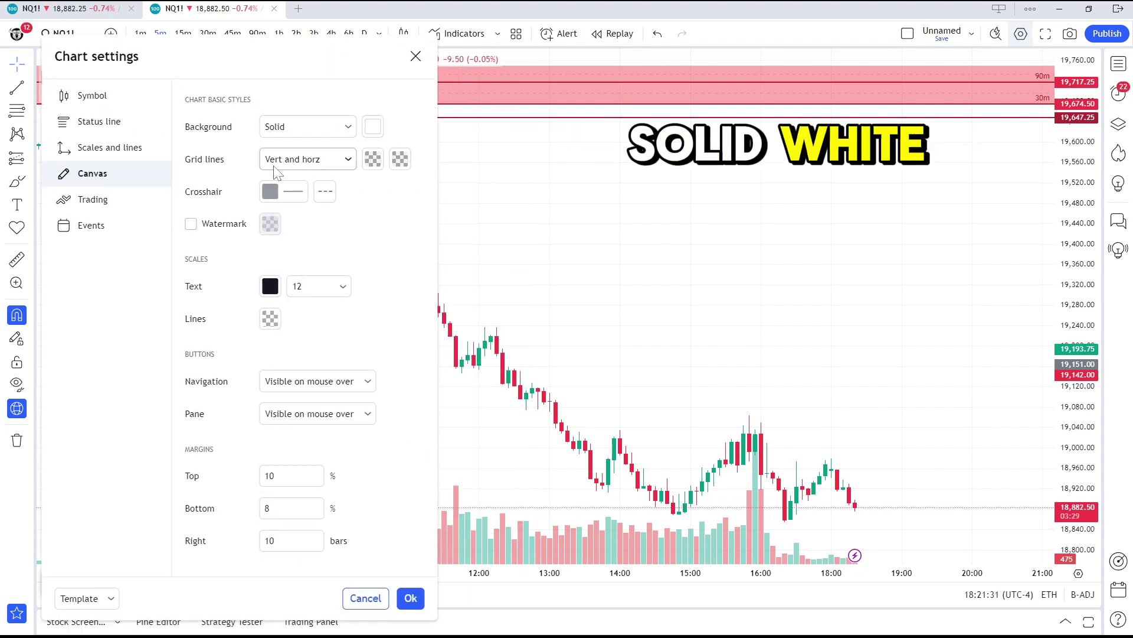
left_click(346, 160)
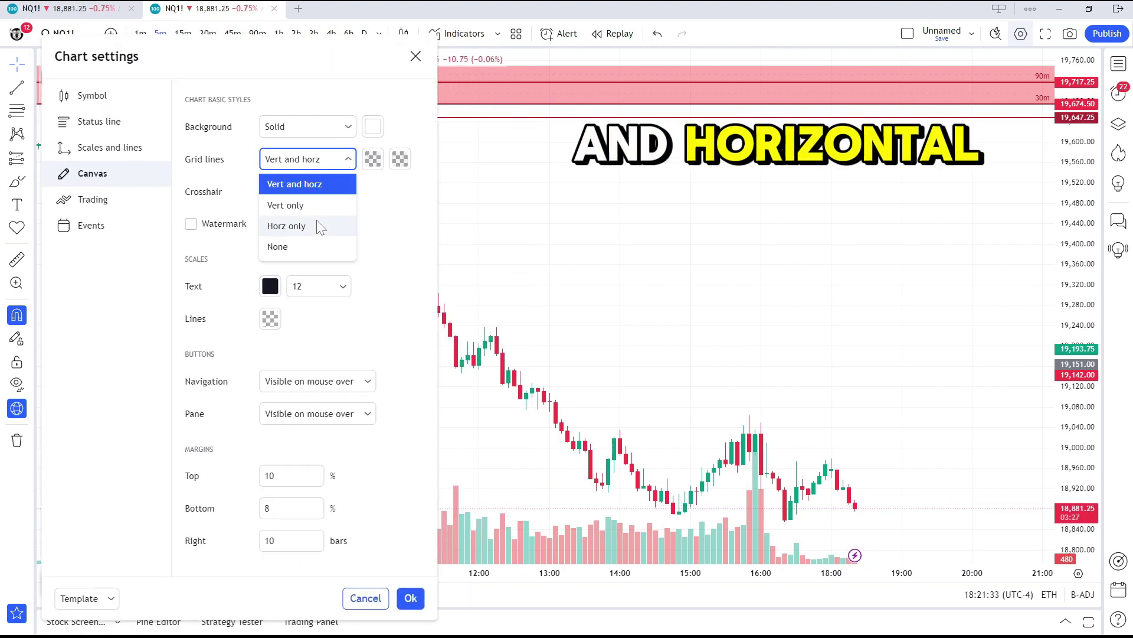
left_click(285, 206)
left_click(313, 159)
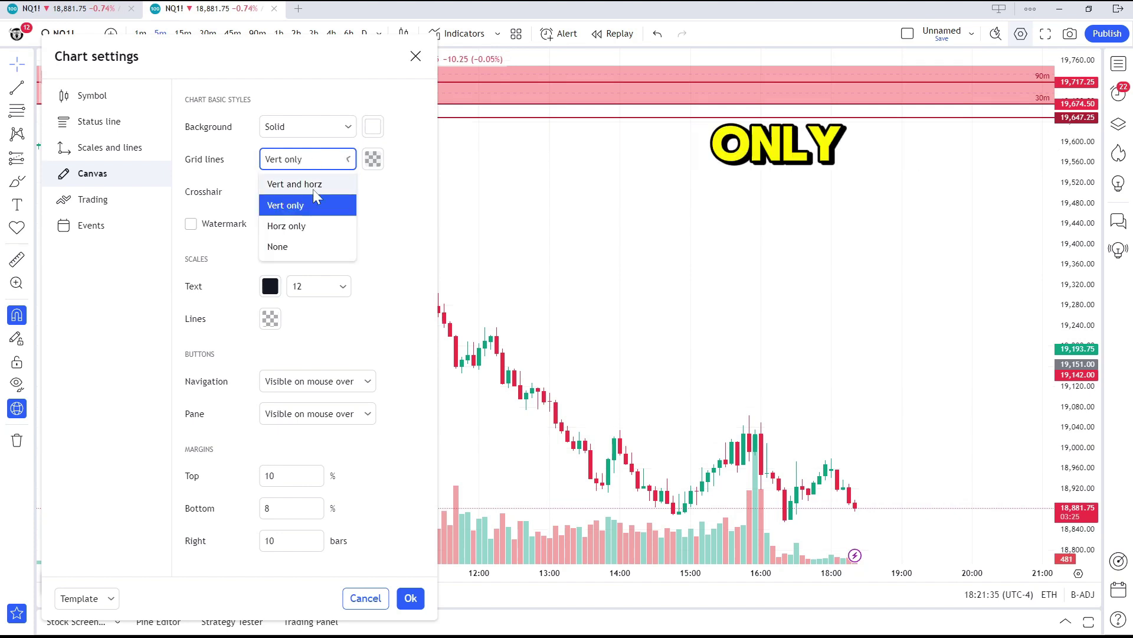
left_click(287, 226)
left_click(313, 160)
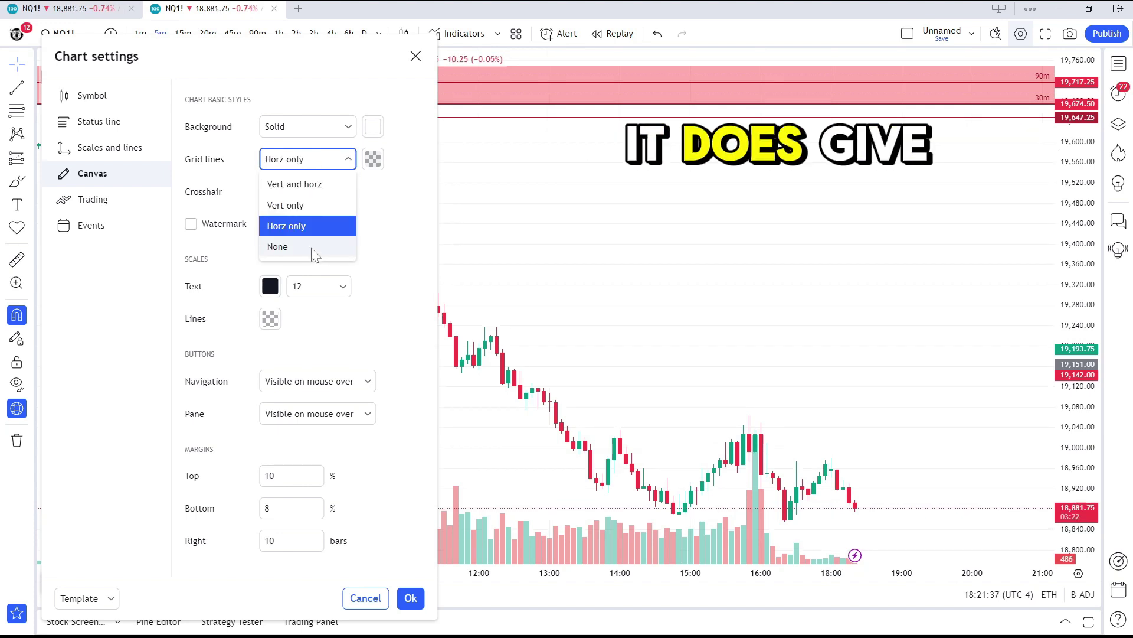
left_click(312, 249)
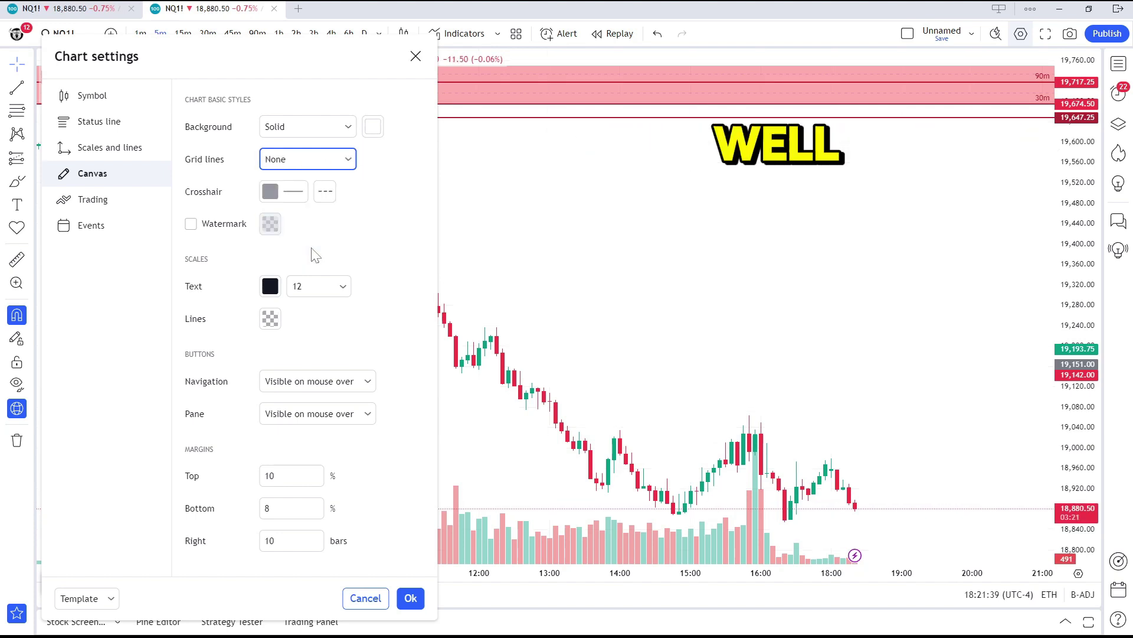
Switch the background to Gradient, running from light grey to darker grey
left_click(306, 134)
left_click(303, 172)
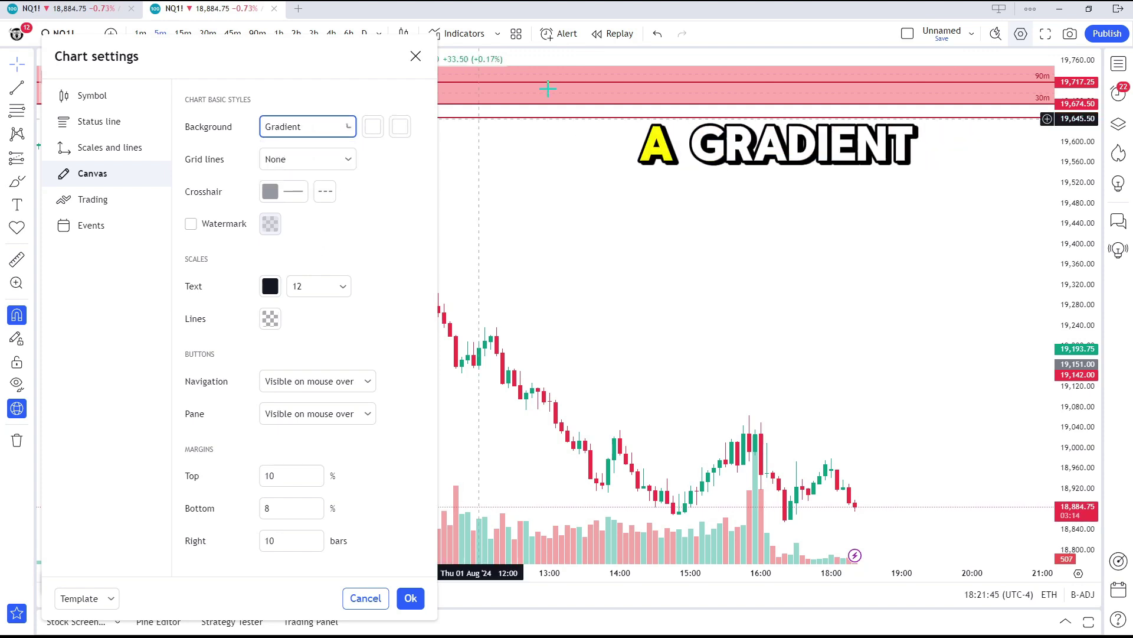
left_click(373, 126)
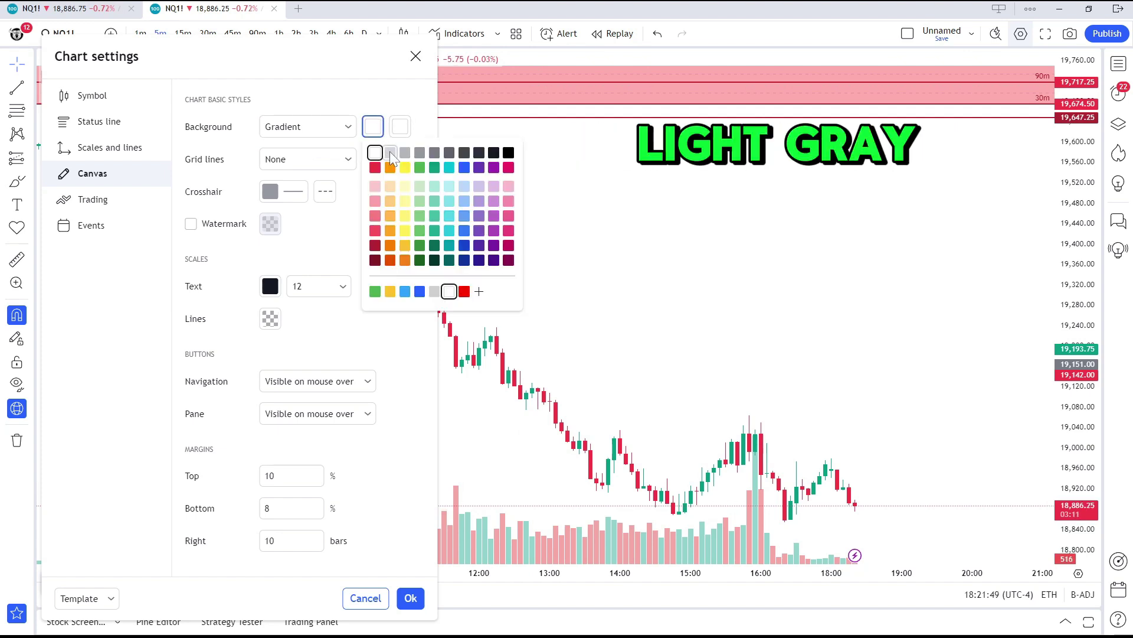
left_click(391, 153)
left_click(399, 126)
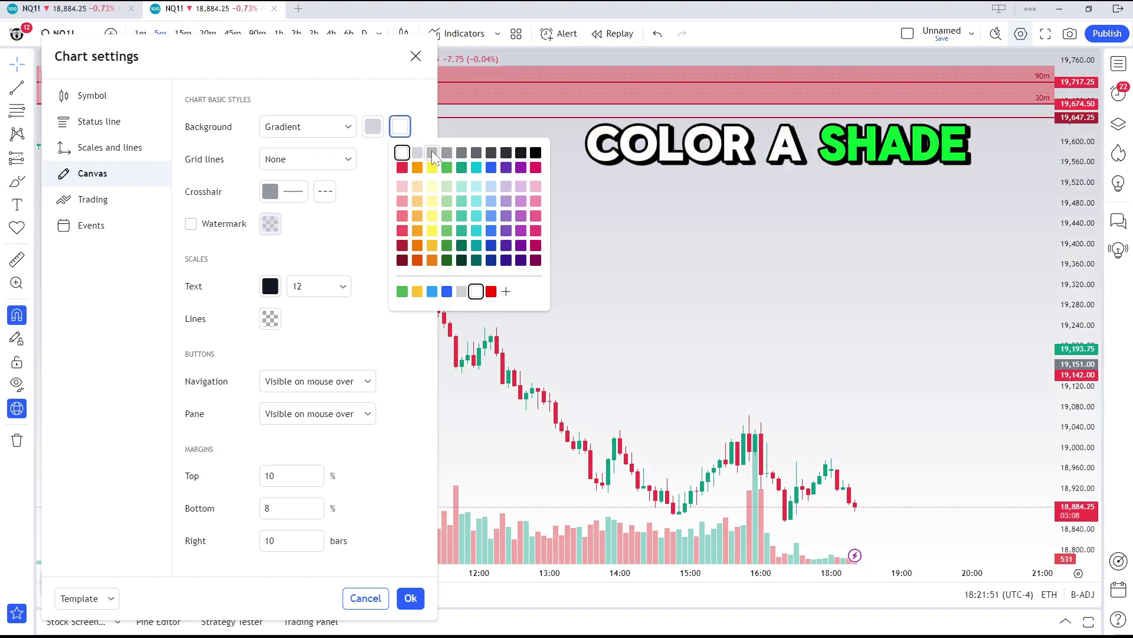
left_click(432, 153)
left_click(404, 112)
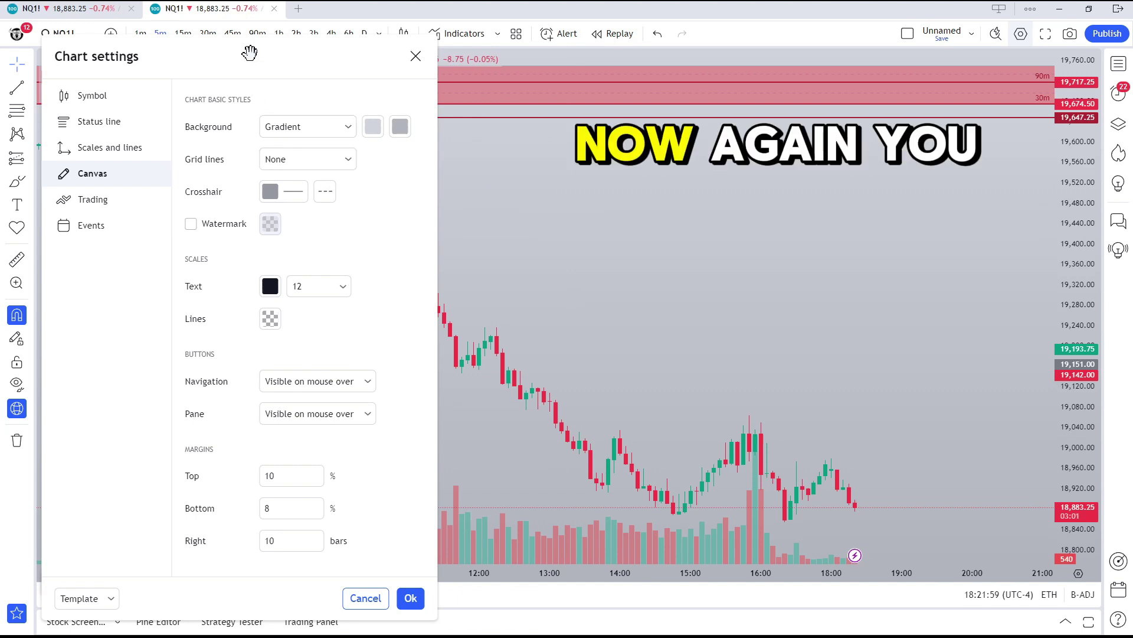
Preview cyan, green and red first gradient colours, then restore light grey
left_click(372, 126)
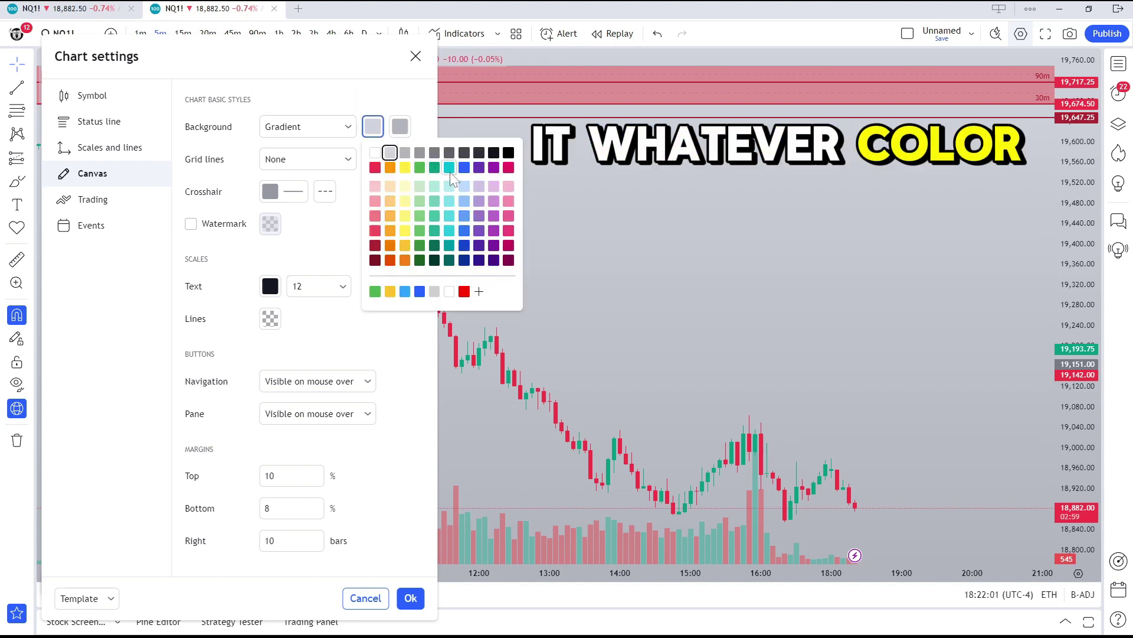
left_click(450, 169)
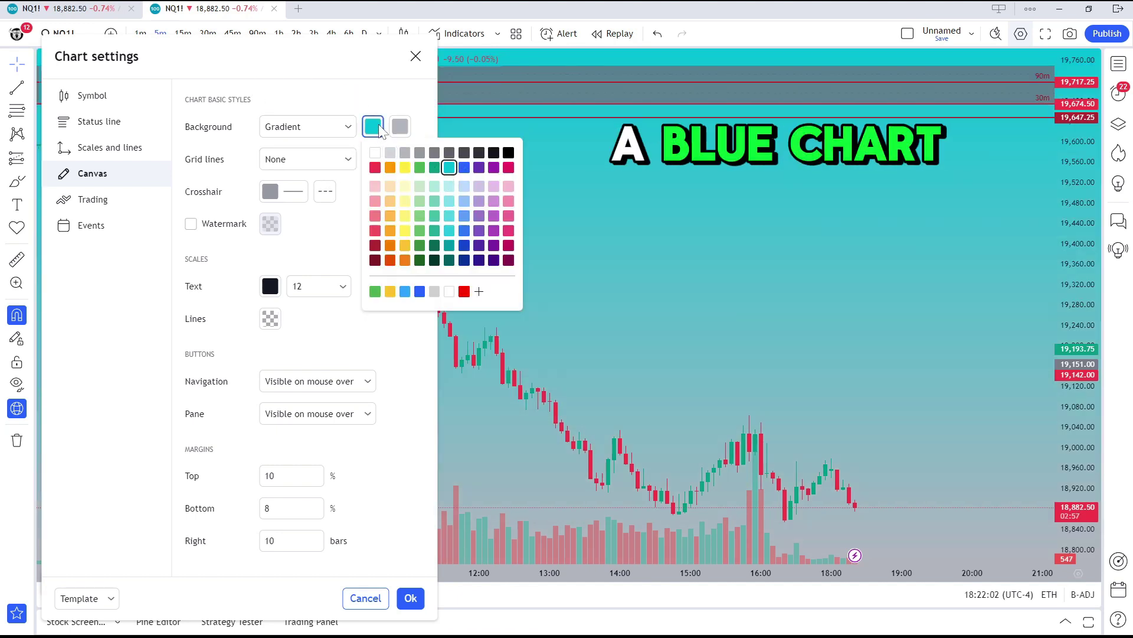
left_click(420, 167)
left_click(375, 167)
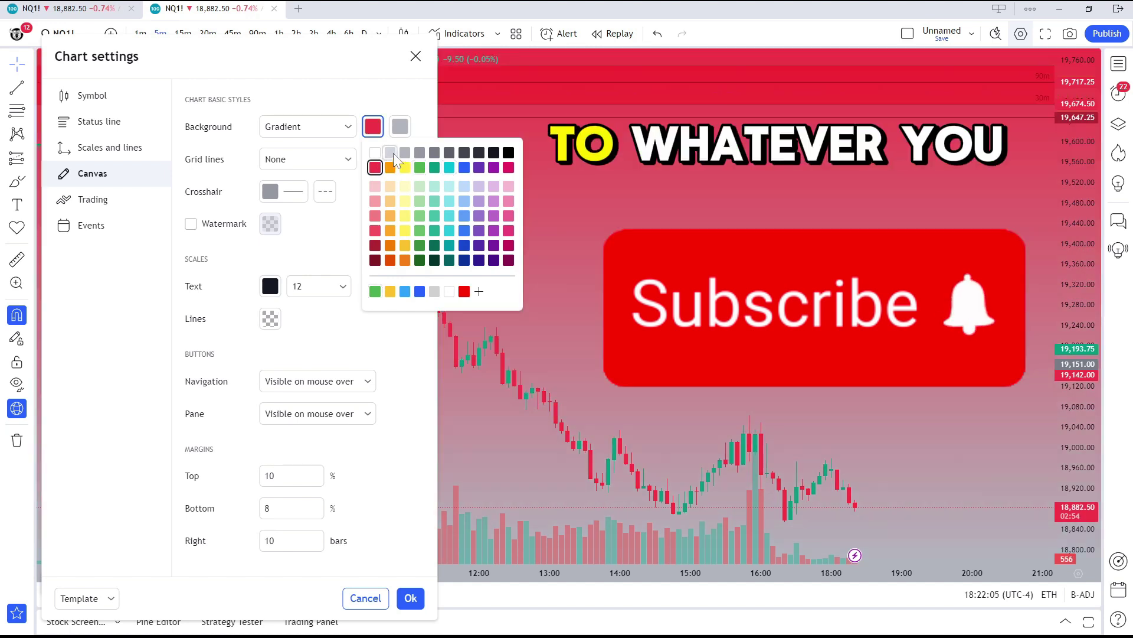
left_click(390, 152)
left_click(385, 100)
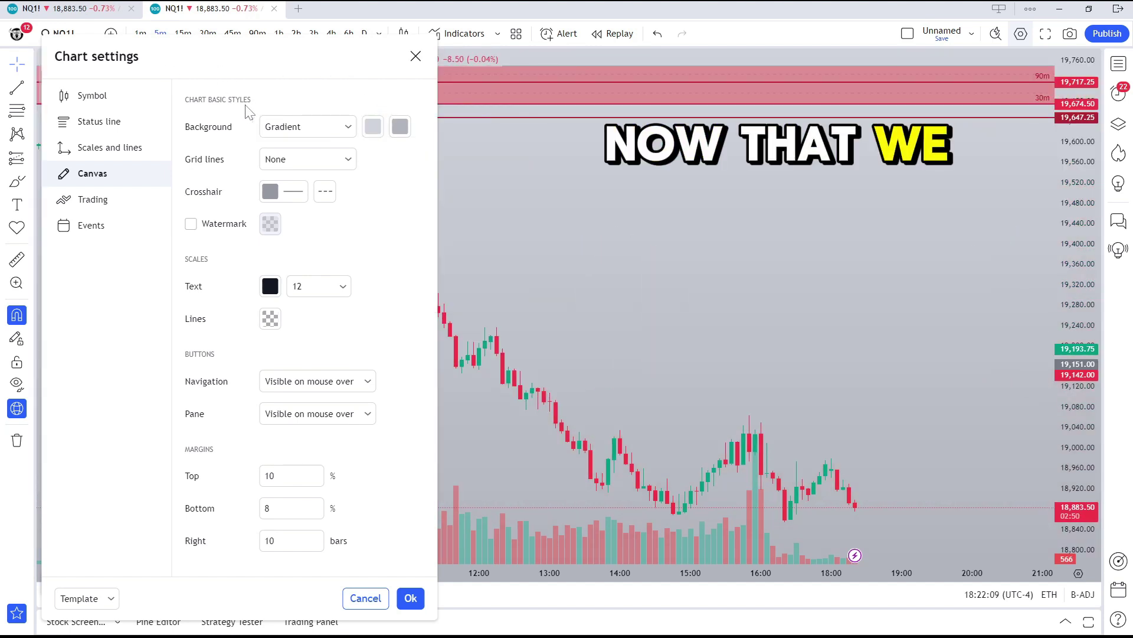
On the Symbol tab, make bullish candle bodies green and bearish bodies bright red
left_click(129, 107)
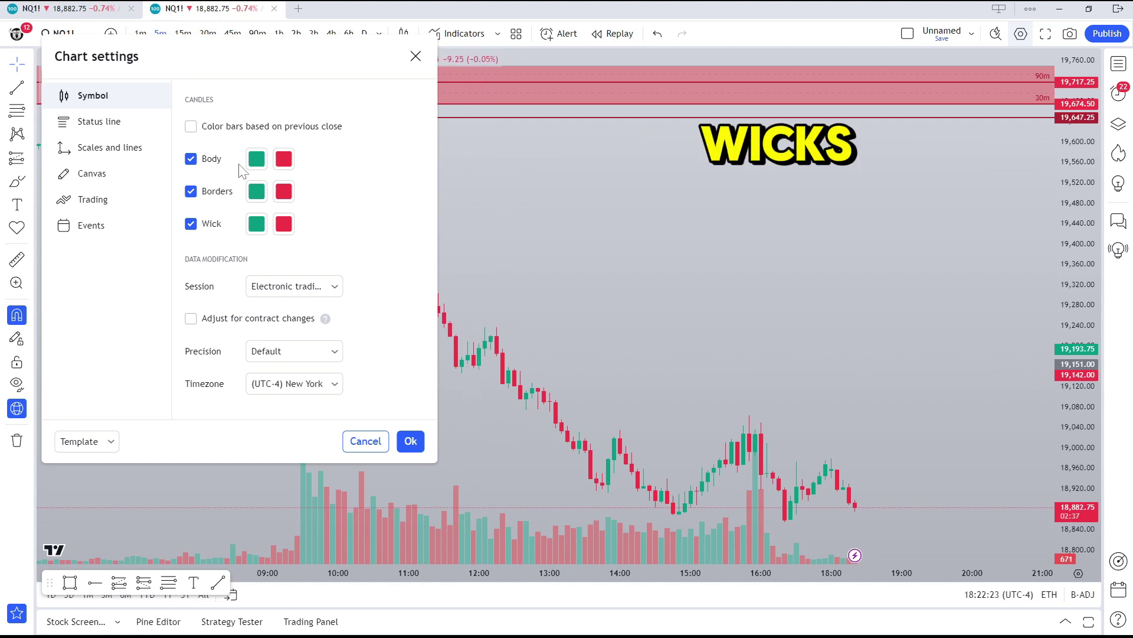
left_click(257, 159)
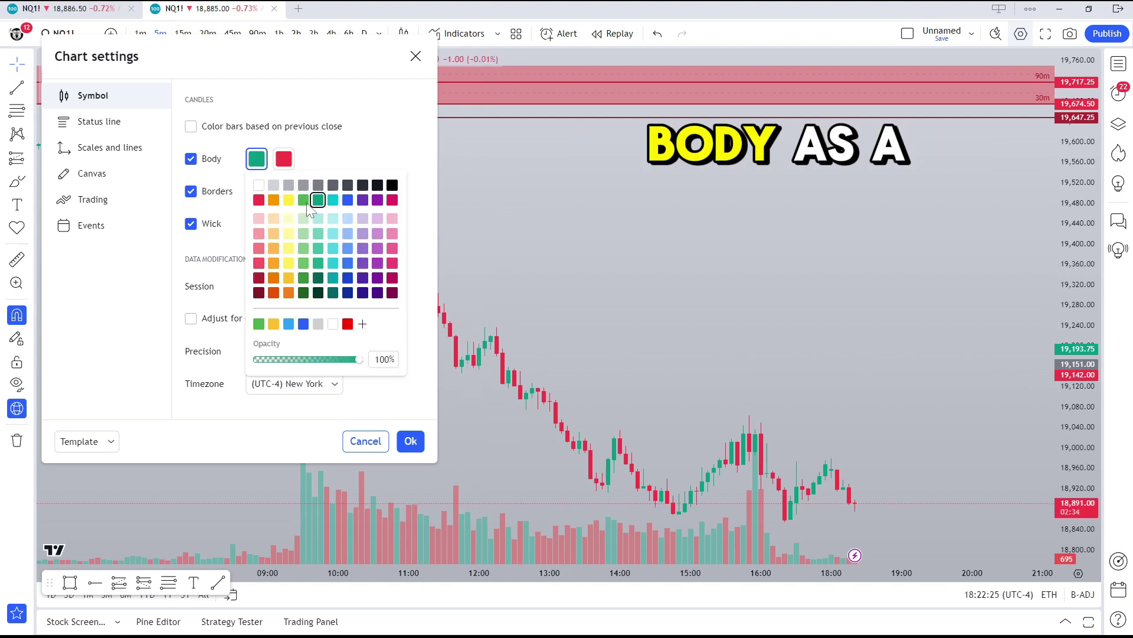
left_click(303, 201)
left_click(282, 159)
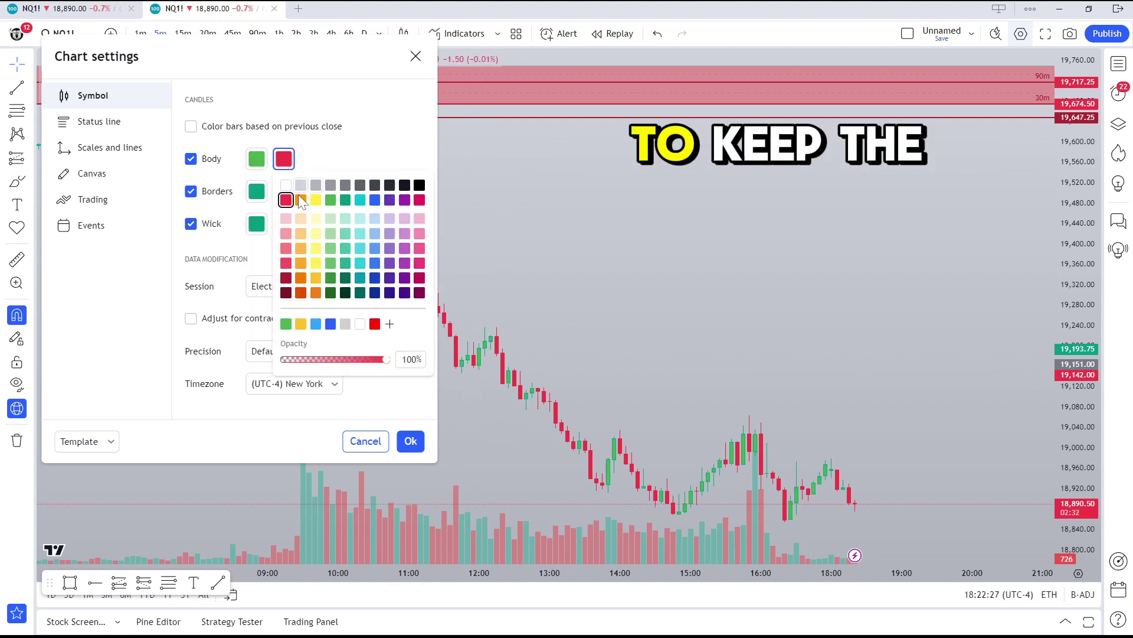
left_click(375, 324)
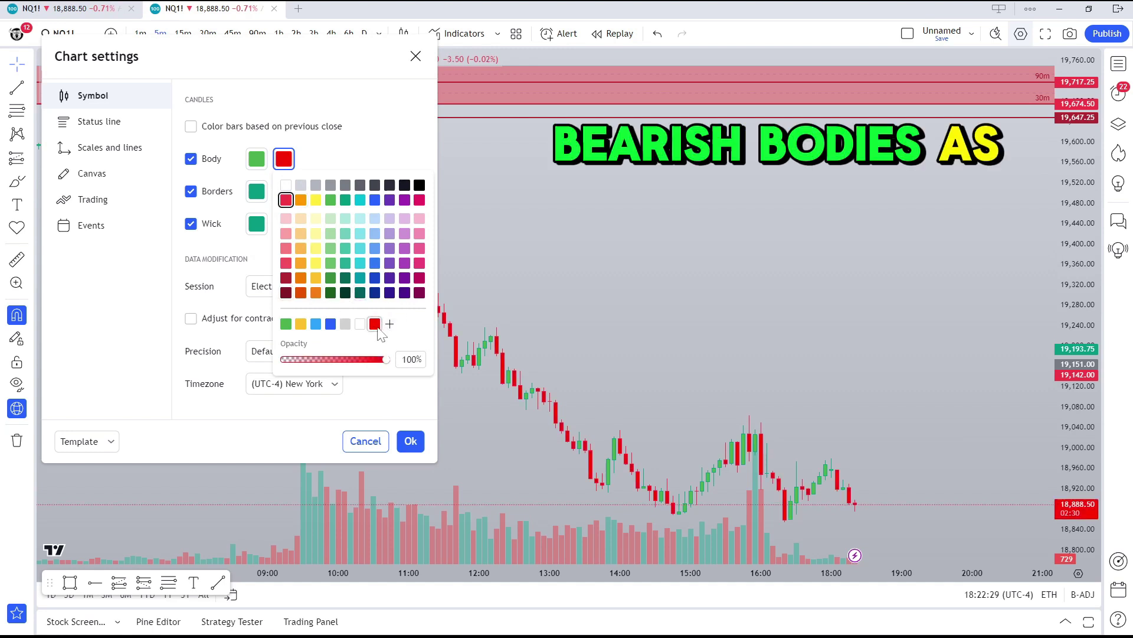
Give bullish borders and wicks dark green, bearish borders and wicks dark red, and confirm
left_click(255, 198)
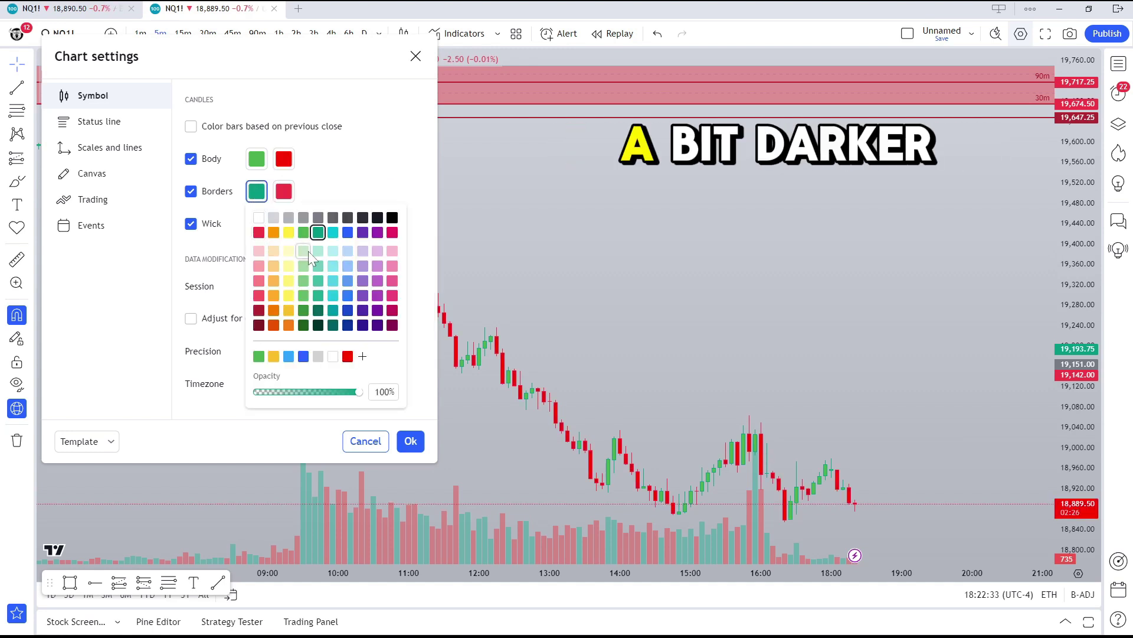
left_click(303, 325)
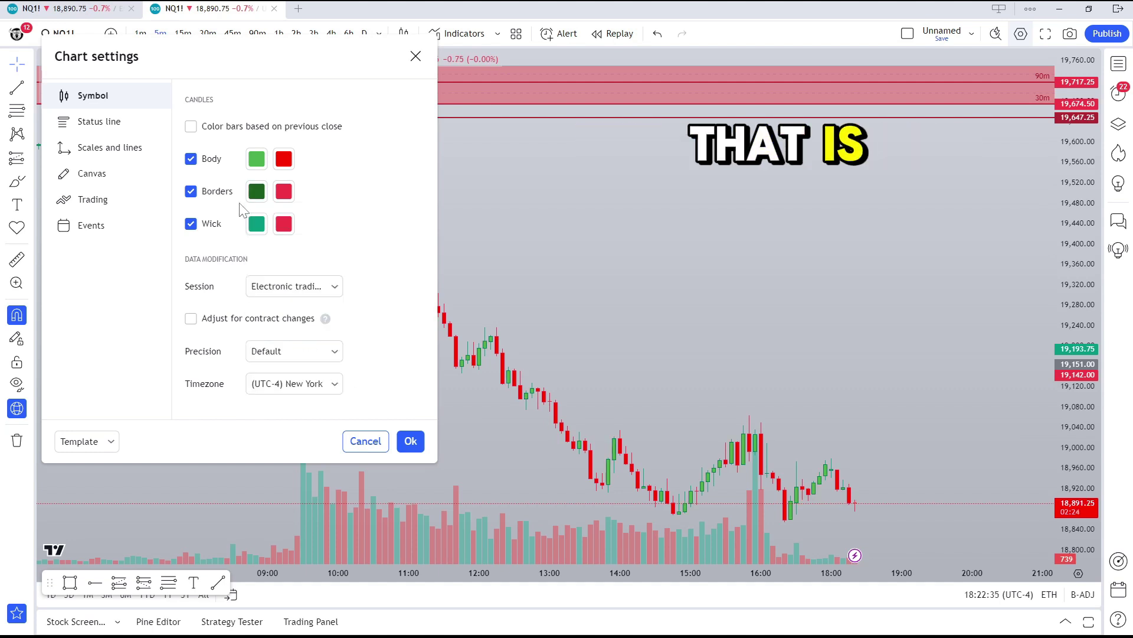
left_click(257, 224)
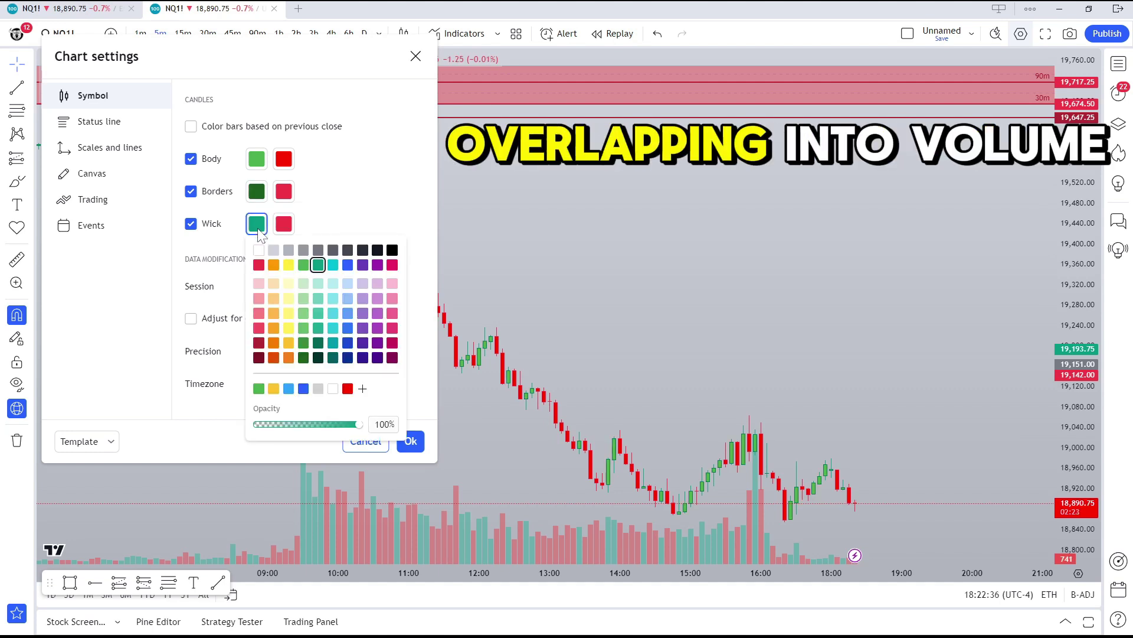
left_click(304, 357)
left_click(284, 192)
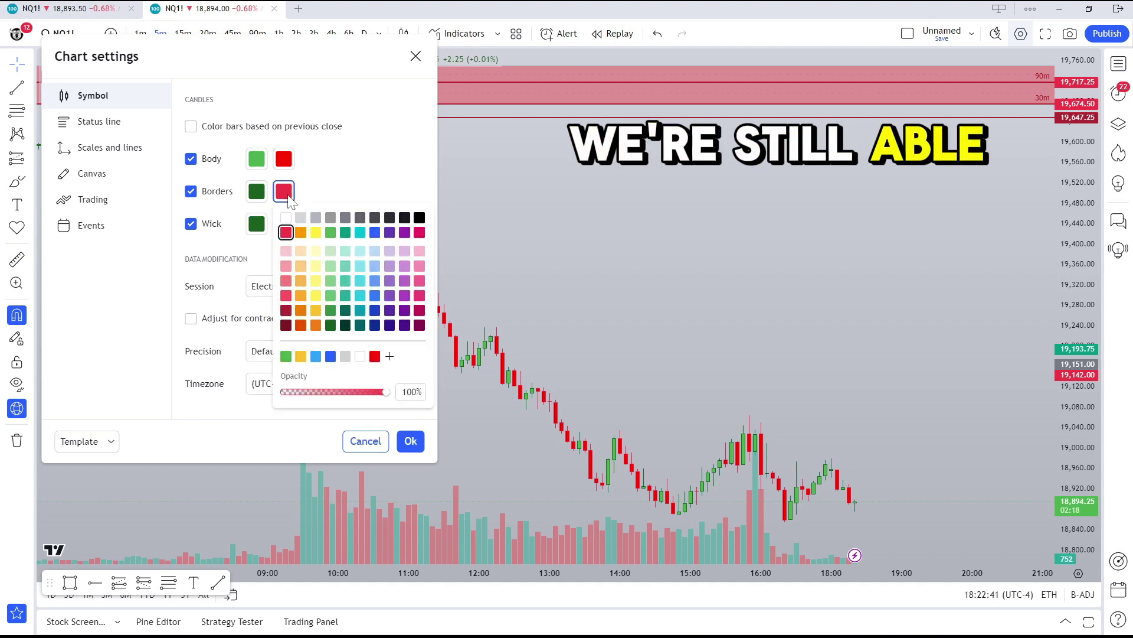
left_click(285, 309)
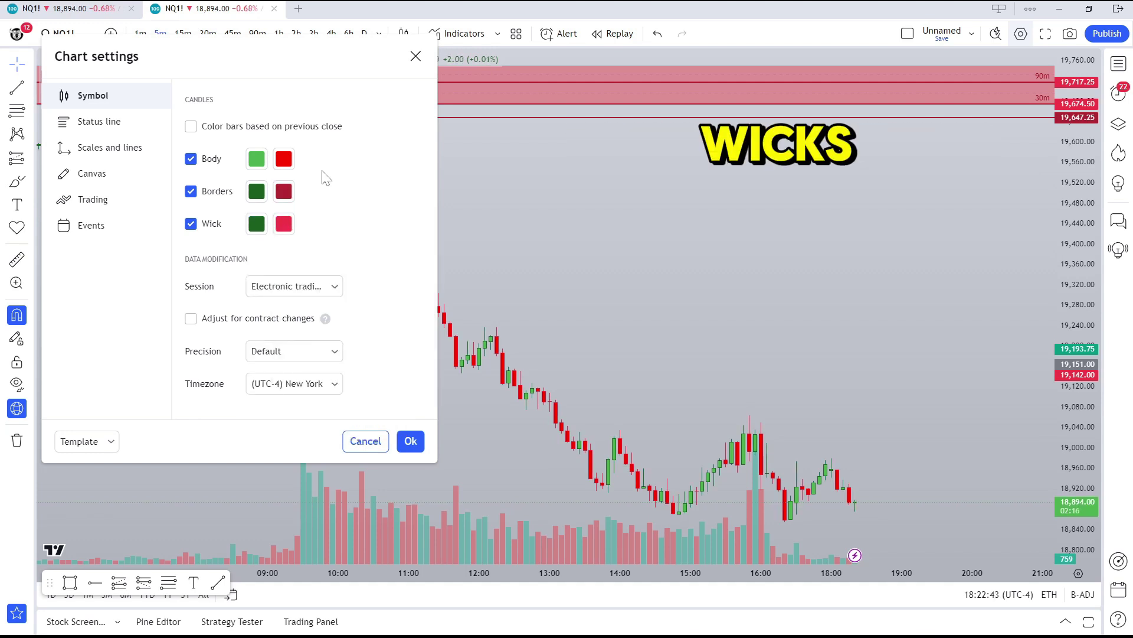
left_click(284, 224)
left_click(286, 342)
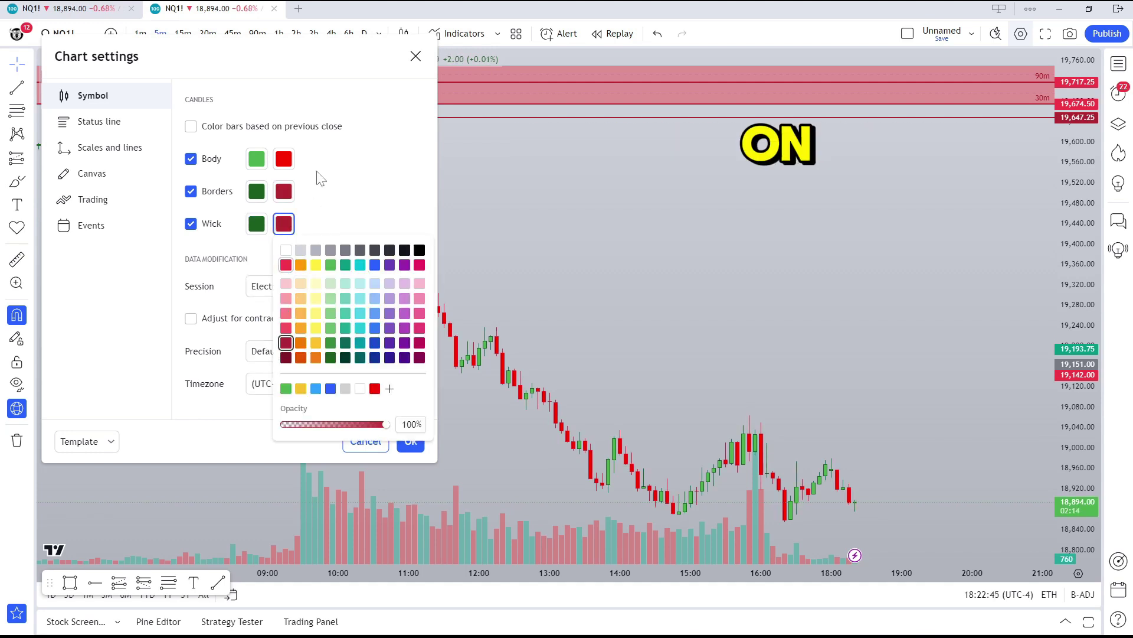
left_click(320, 175)
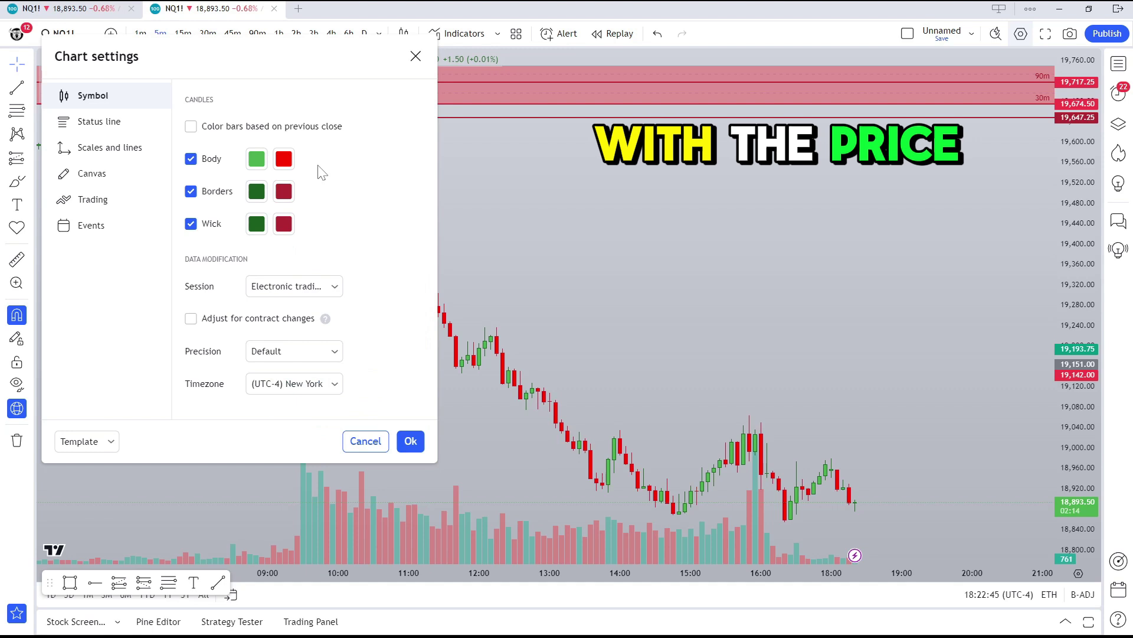
left_click(410, 441)
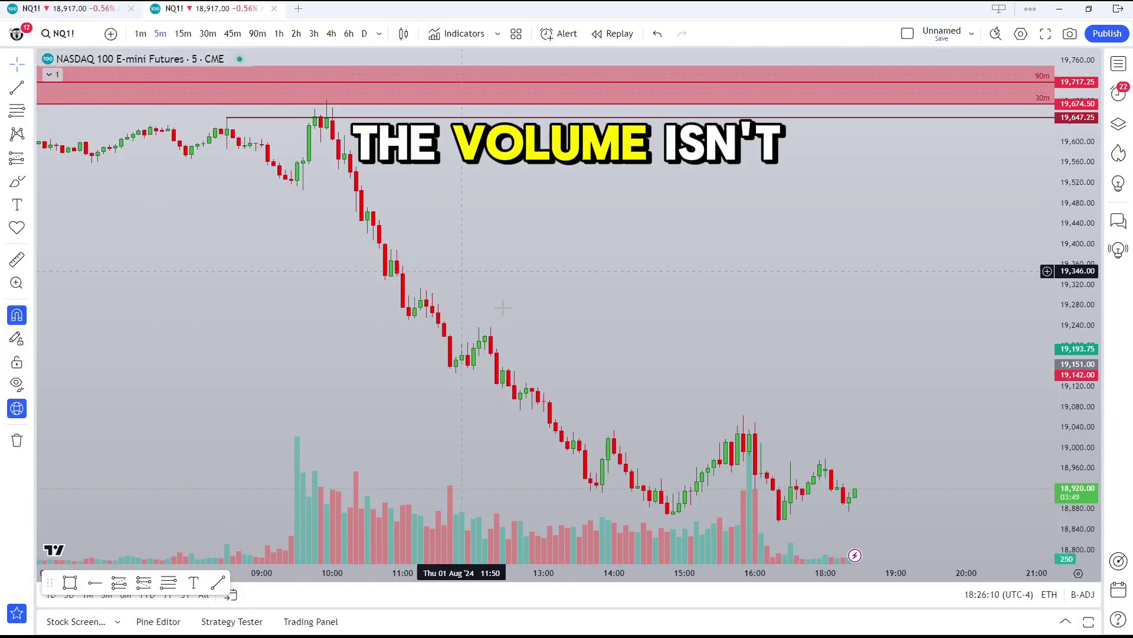
Expand the indicator legend and open the Vol indicator's Style settings
left_click(52, 74)
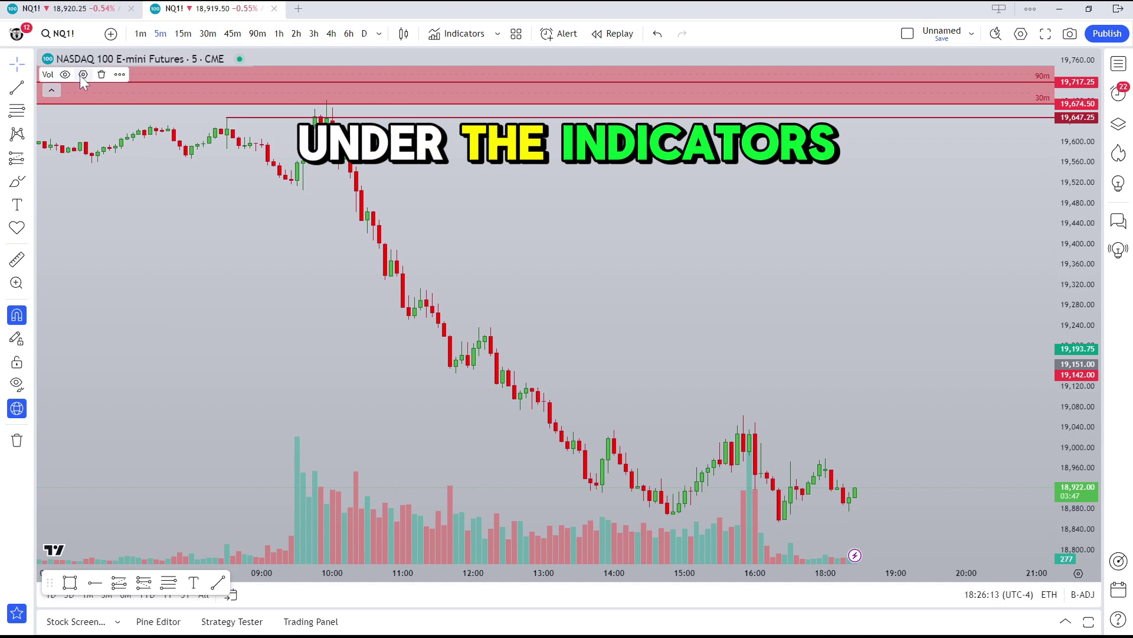
left_click(52, 90)
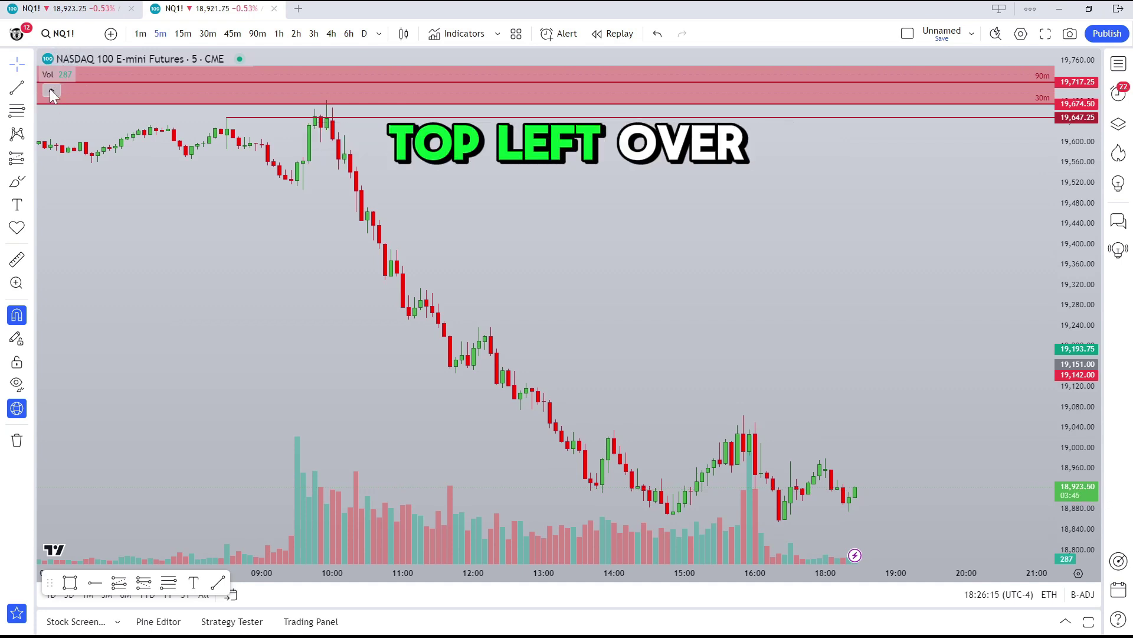
left_click(51, 74)
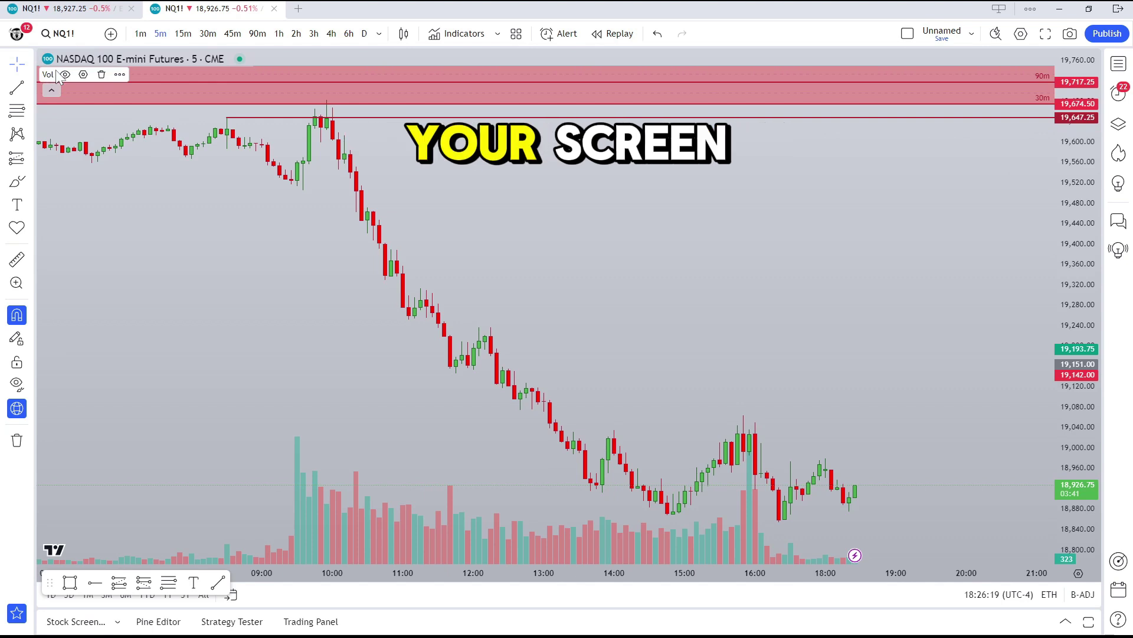
left_click(83, 75)
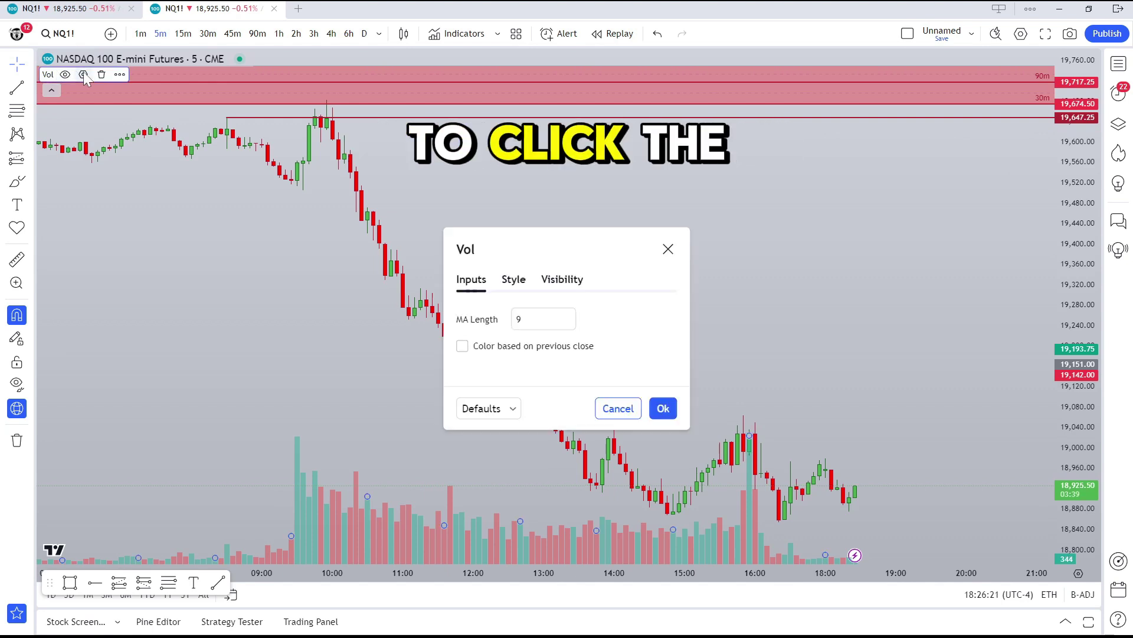
left_click(515, 282)
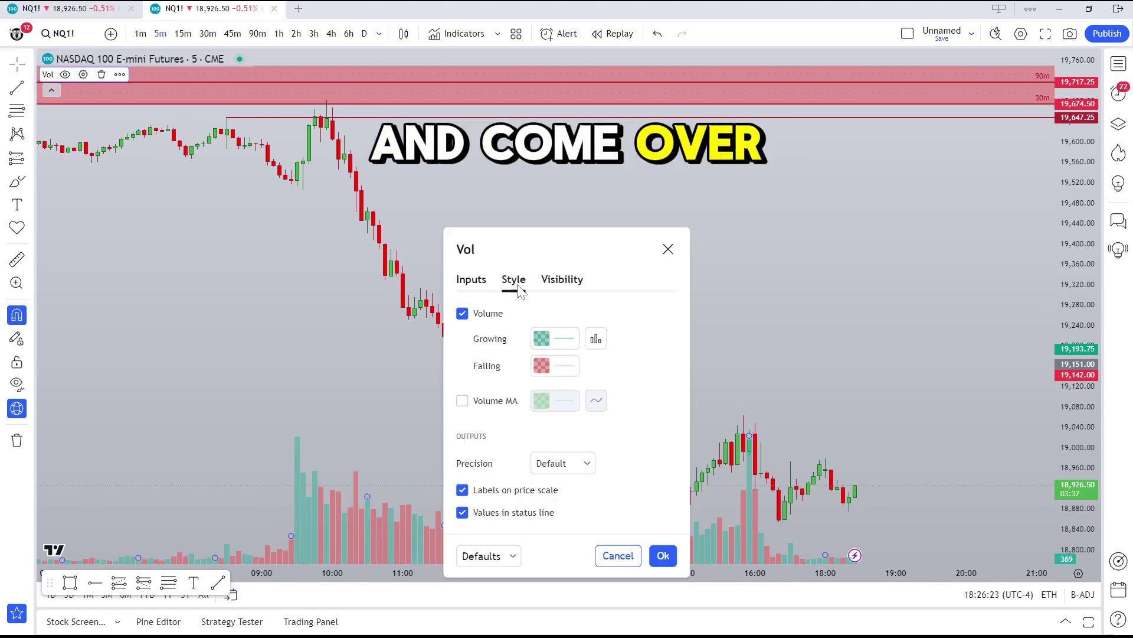
Make rising volume bars darker green at 28% opacity, fade falling bars, and confirm
left_click(567, 339)
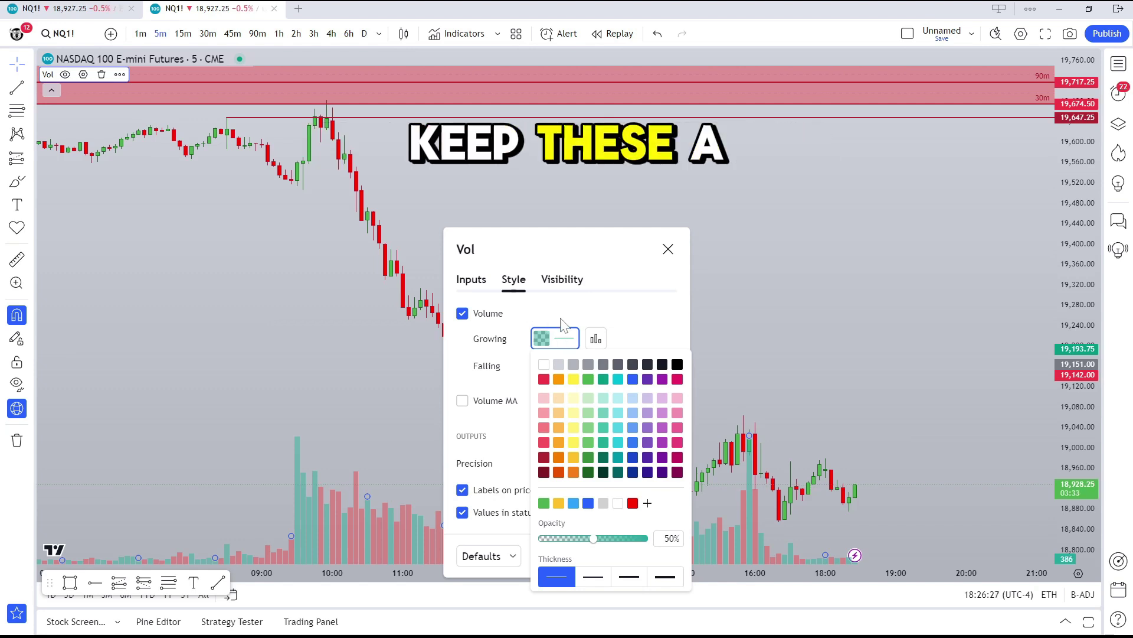
left_click(588, 472)
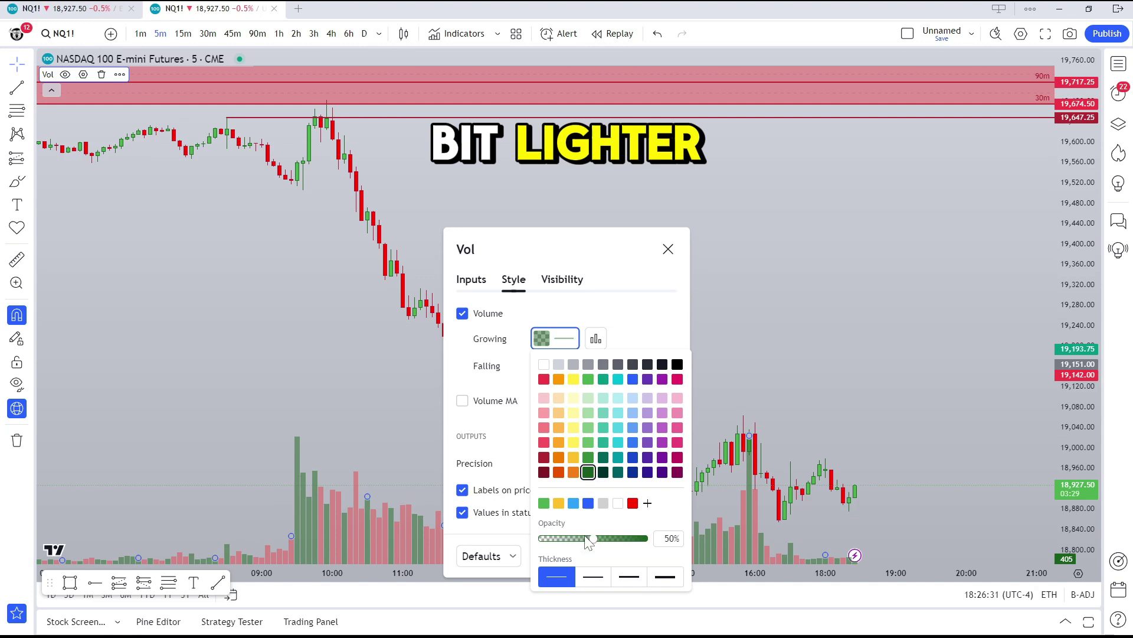
left_click(581, 538)
left_click(572, 539)
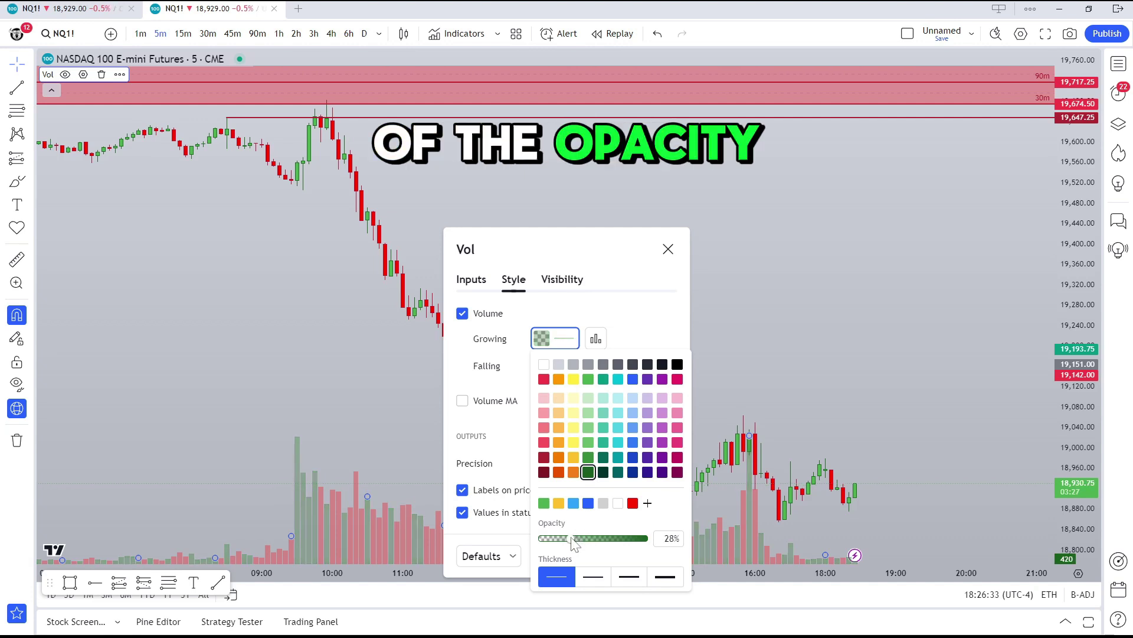
left_click(550, 312)
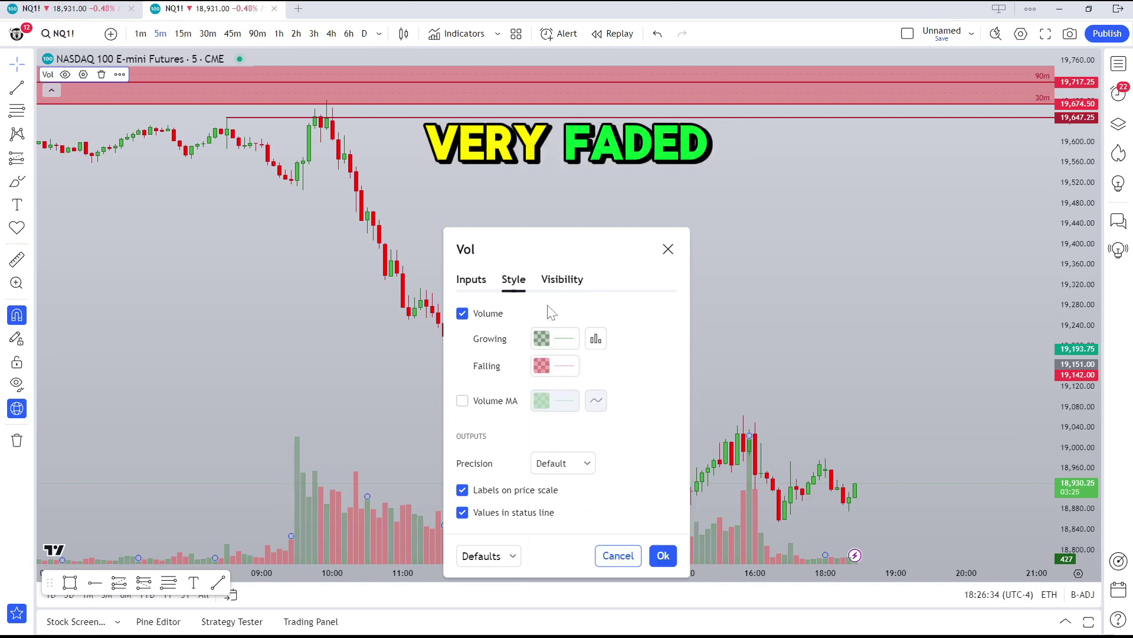
left_click(553, 366)
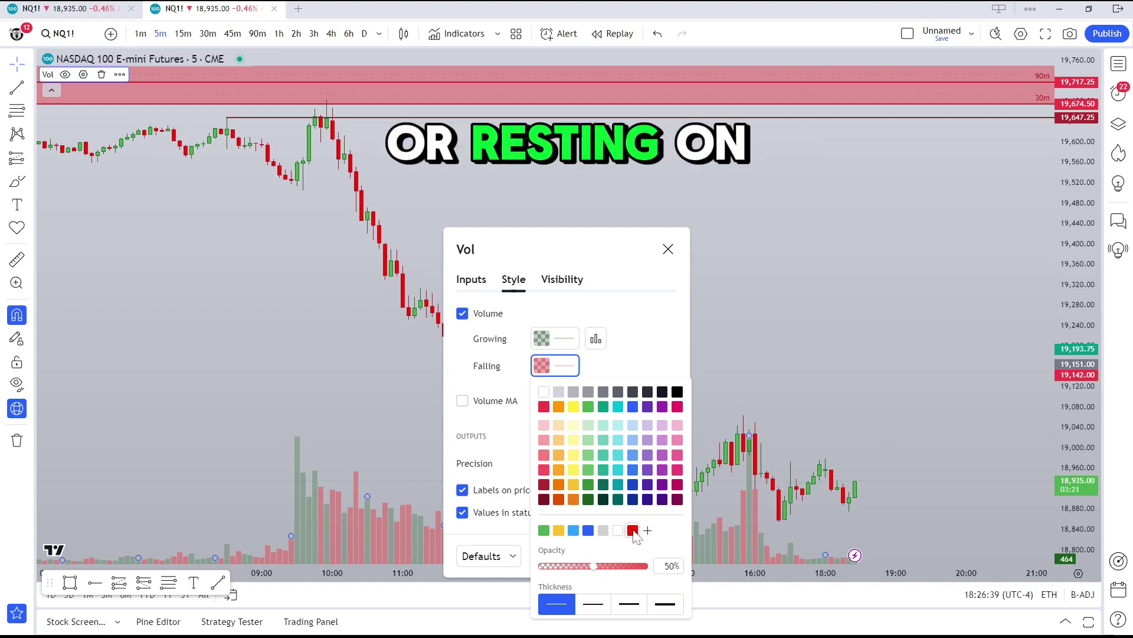
left_click(561, 566)
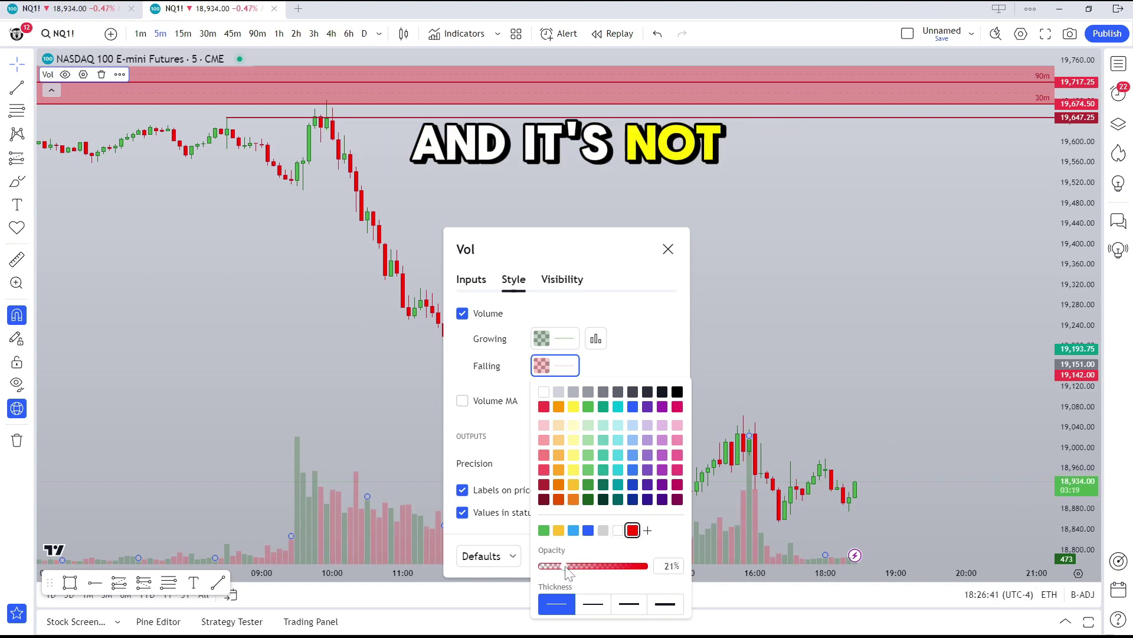
left_click(619, 331)
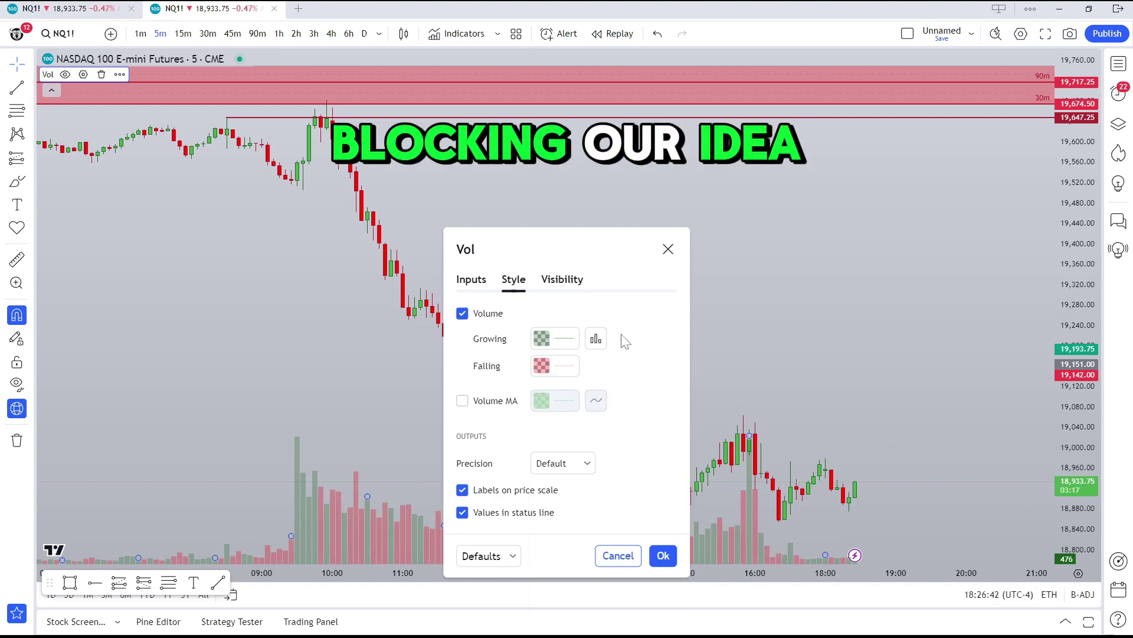
left_click(663, 555)
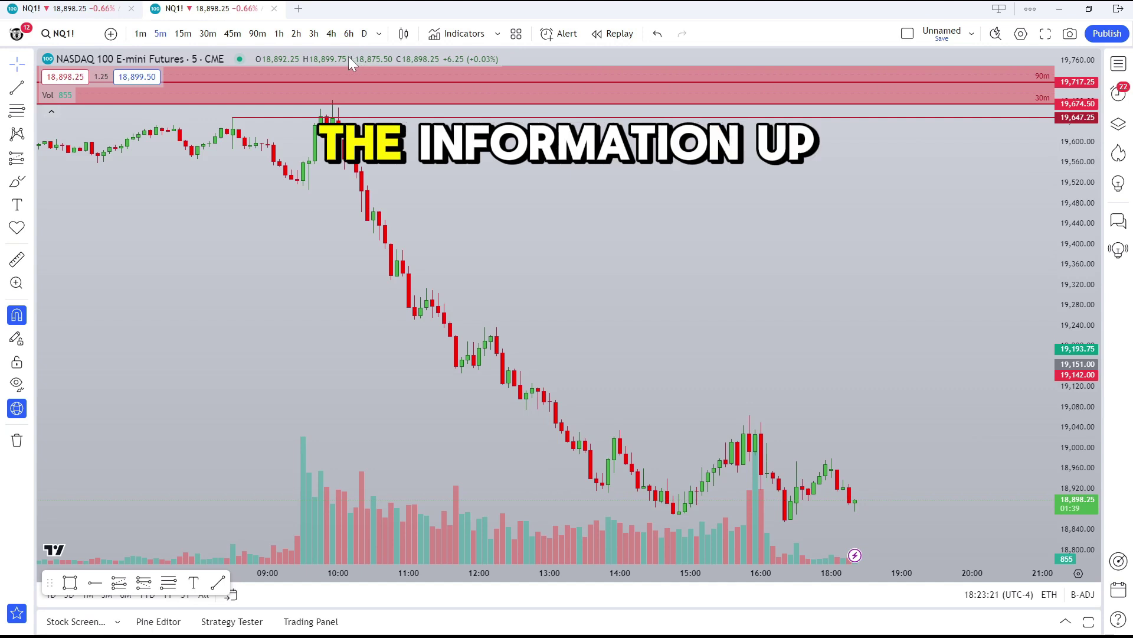
Uncheck Chart values and Bar change values in the legend's right-click menu
right_click(304, 62)
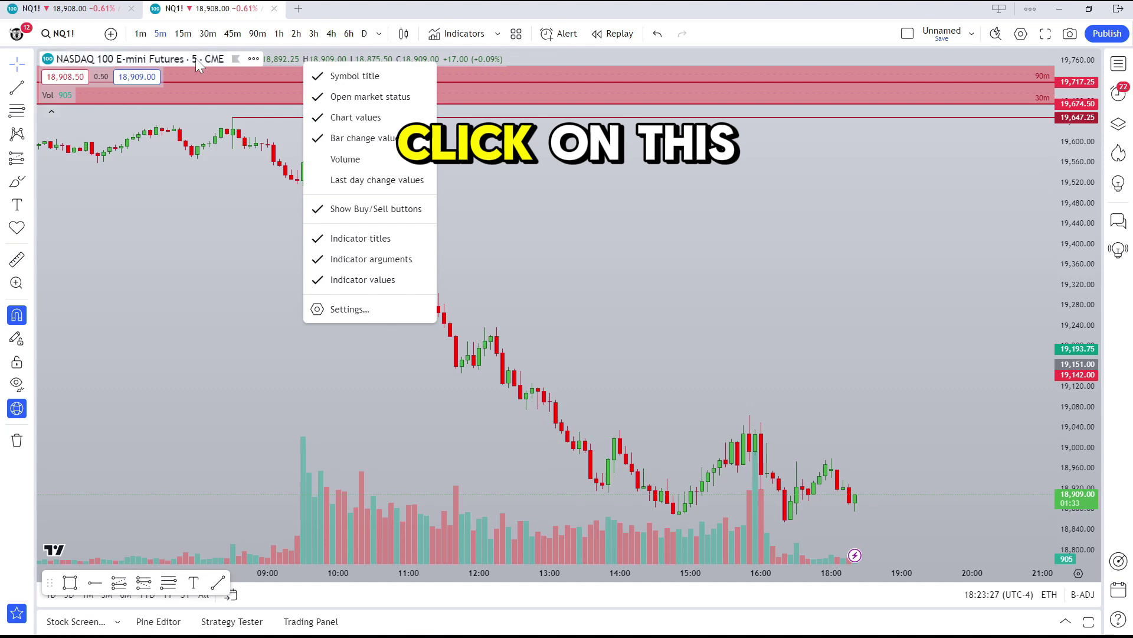
left_click(348, 118)
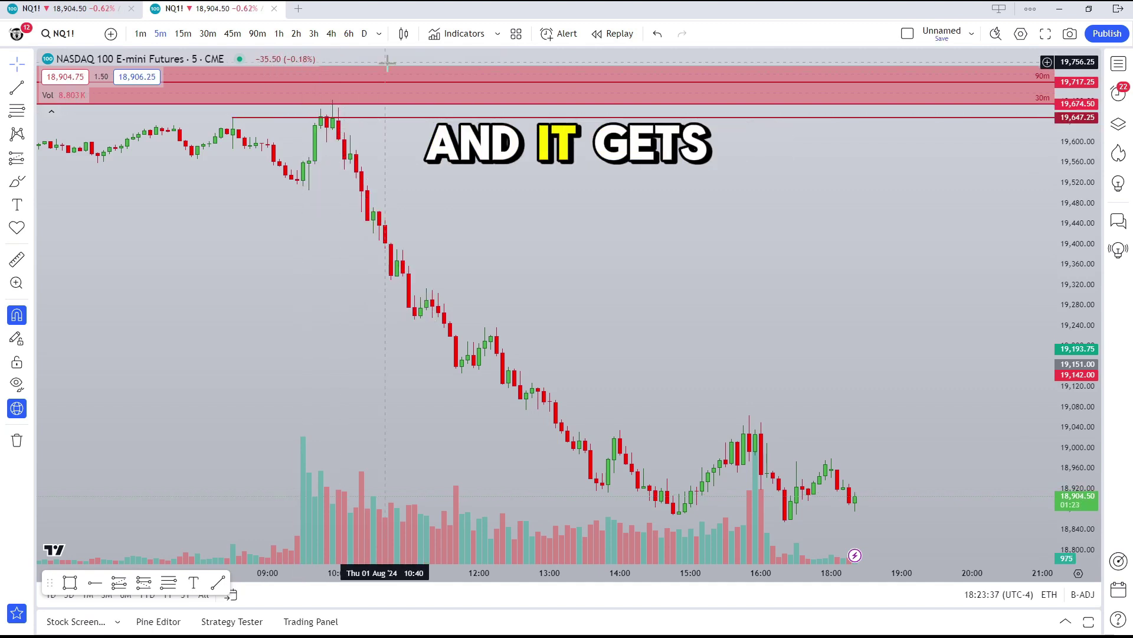
right_click(272, 58)
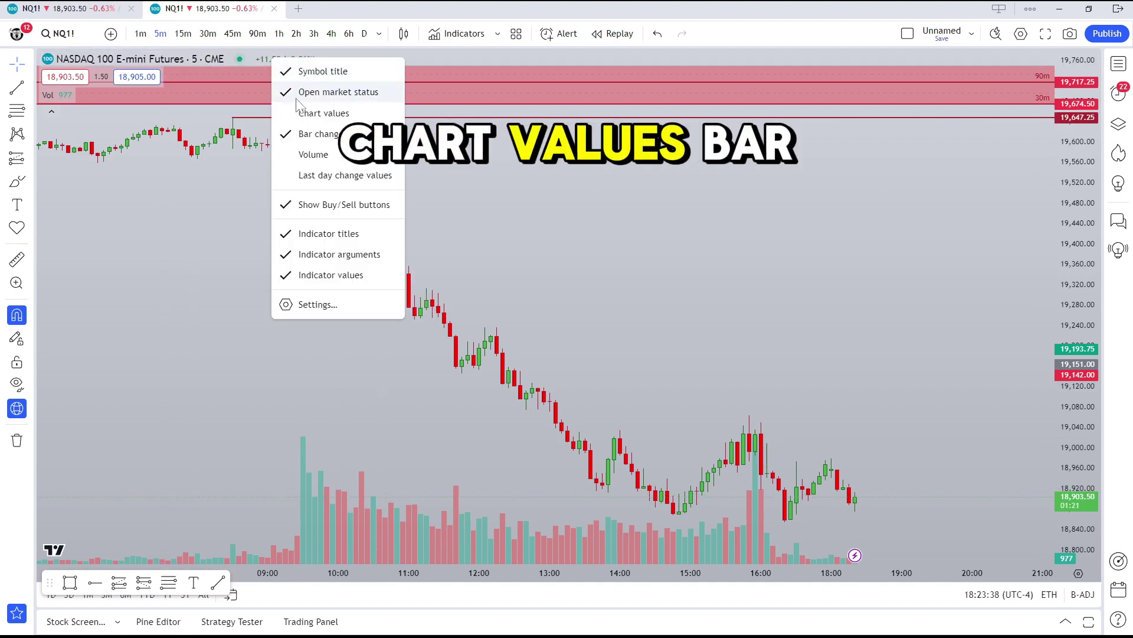
left_click(326, 136)
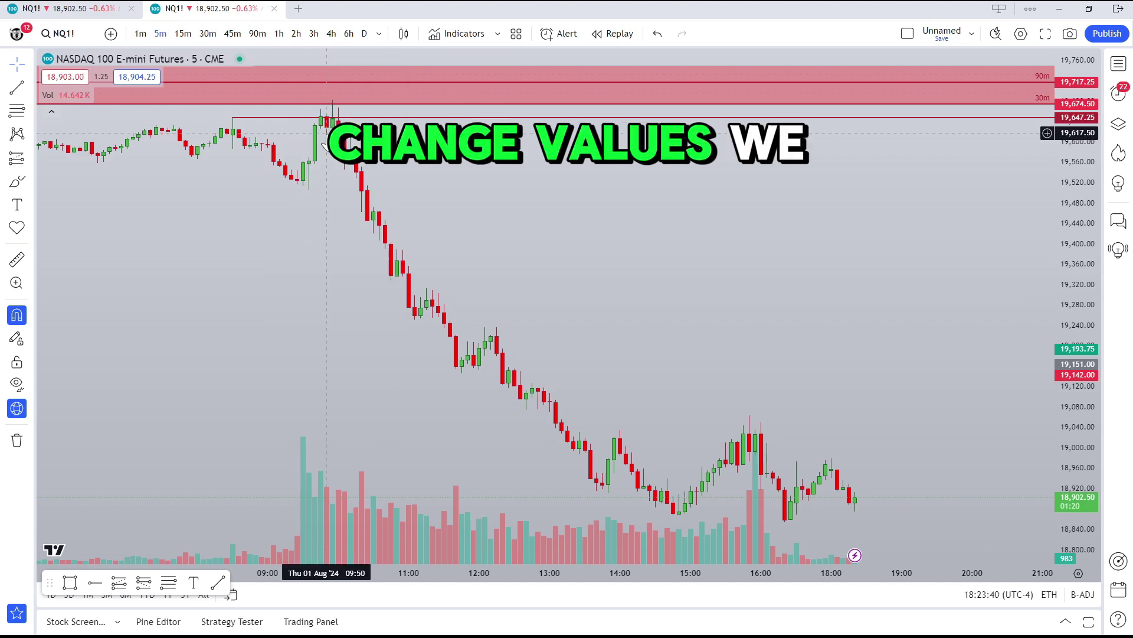
Reopen the legend display options menu
right_click(202, 62)
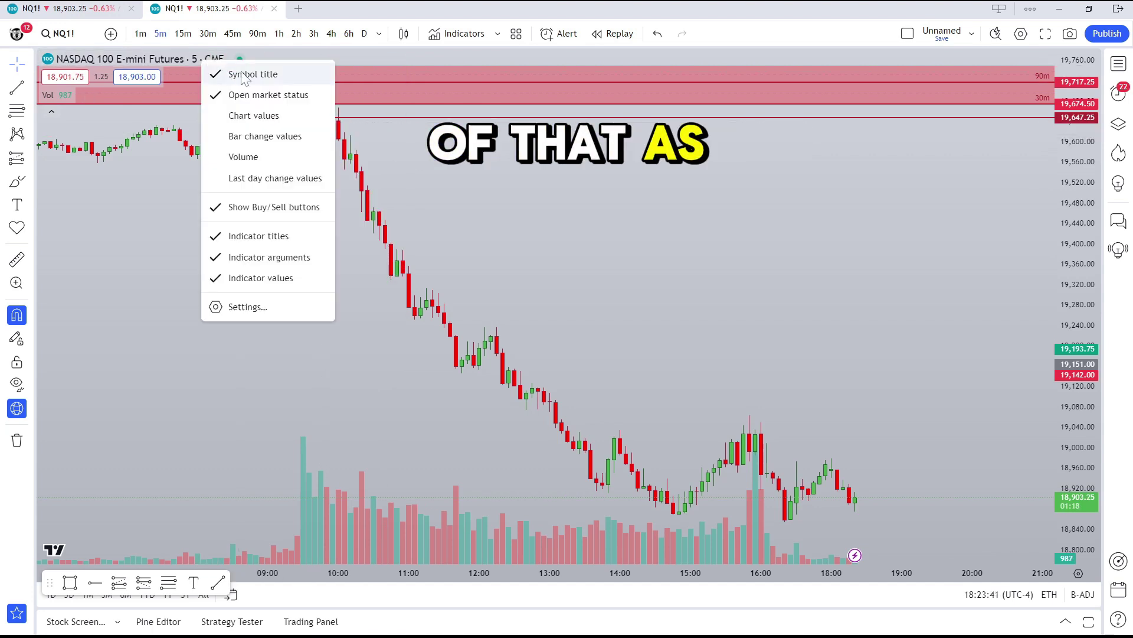
left_click(282, 59)
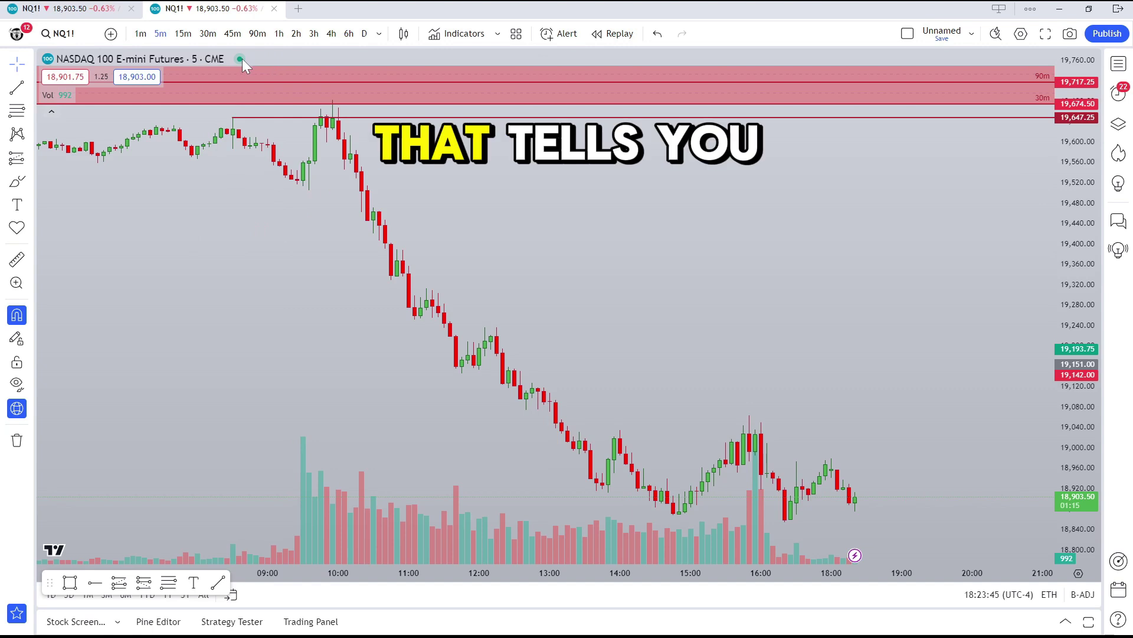
mouse_move(242, 58)
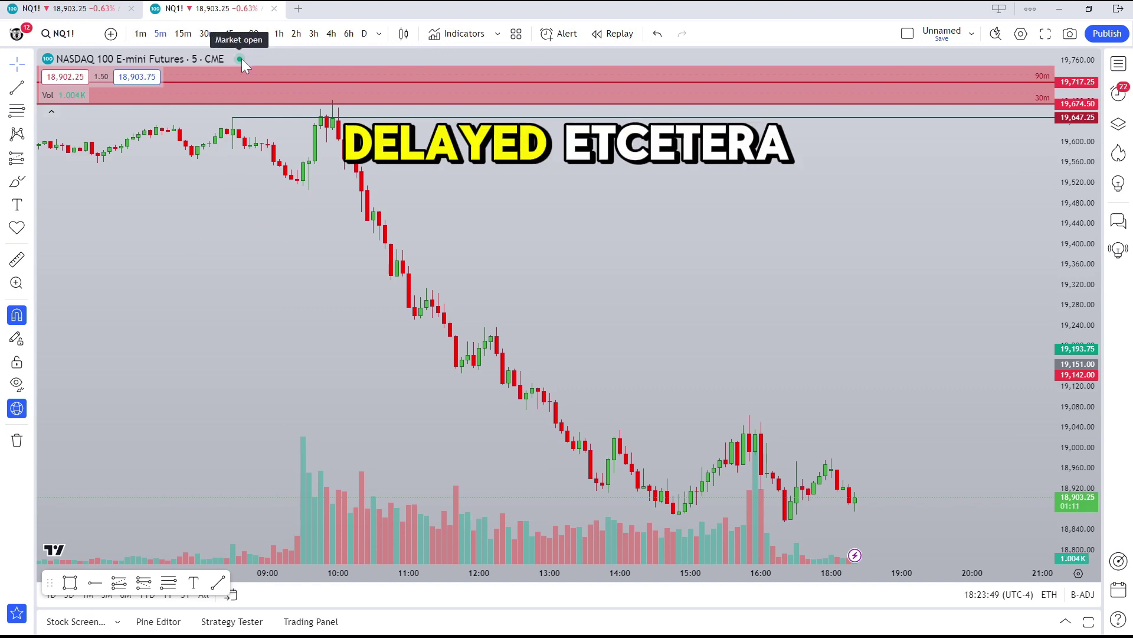
right_click(242, 59)
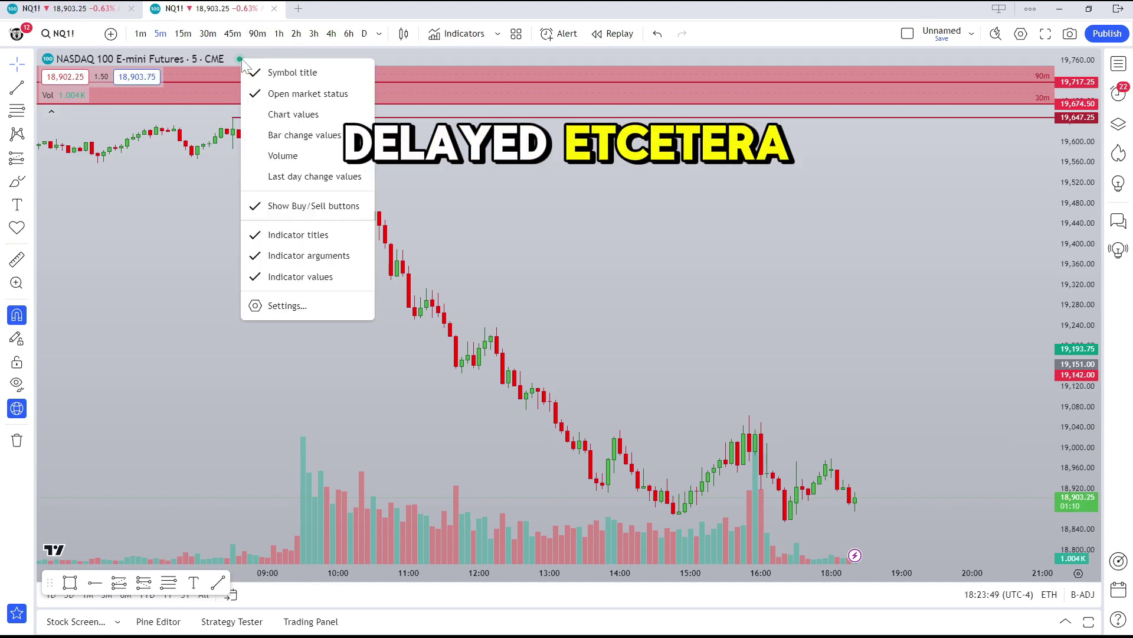
Toggle Symbol title off and back on, then uncheck Show Buy/Sell buttons
left_click(304, 73)
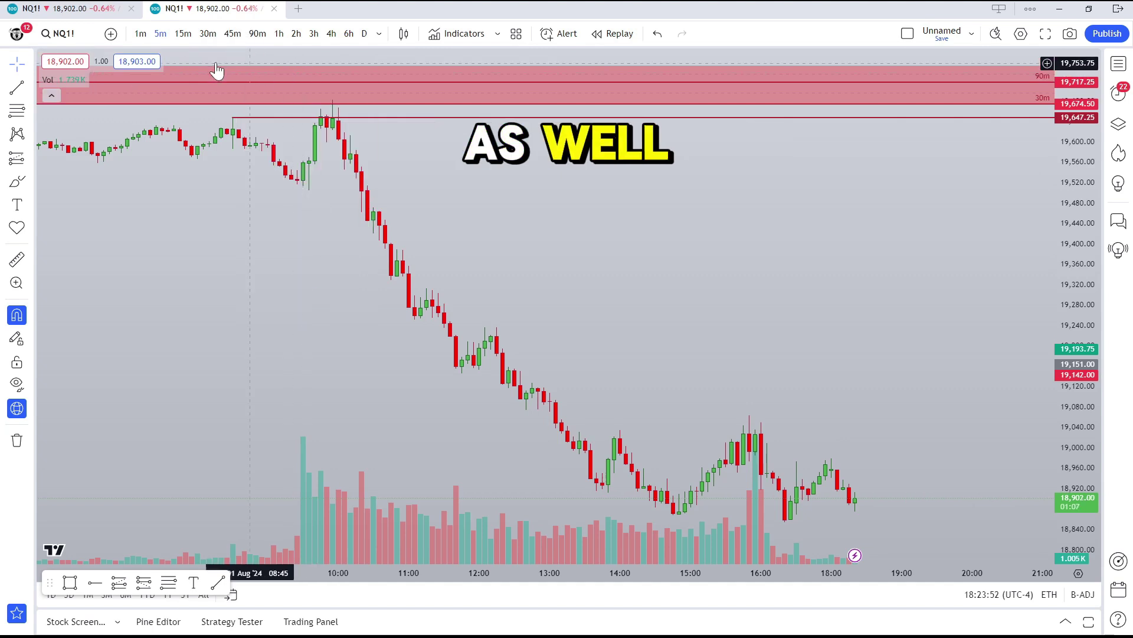
right_click(102, 63)
left_click(137, 80)
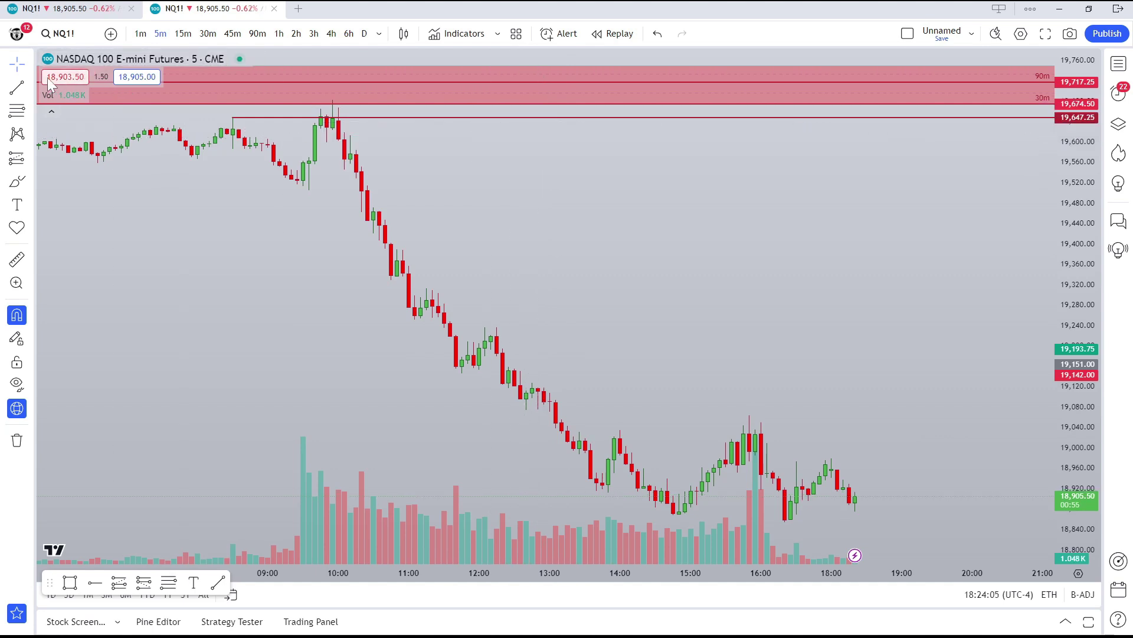
right_click(116, 79)
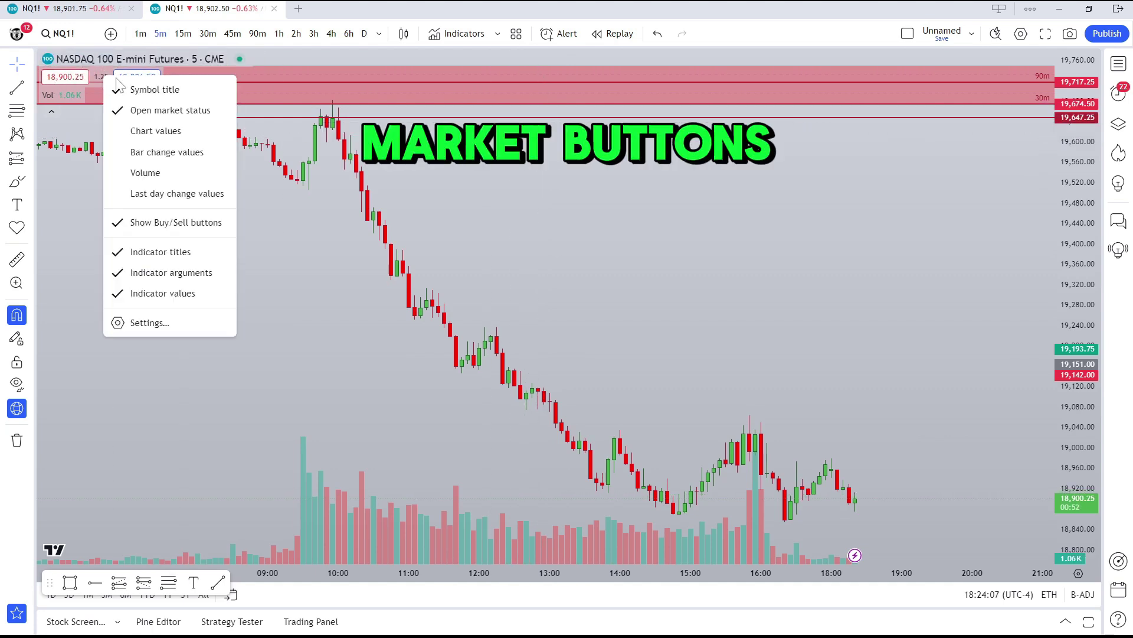
left_click(182, 223)
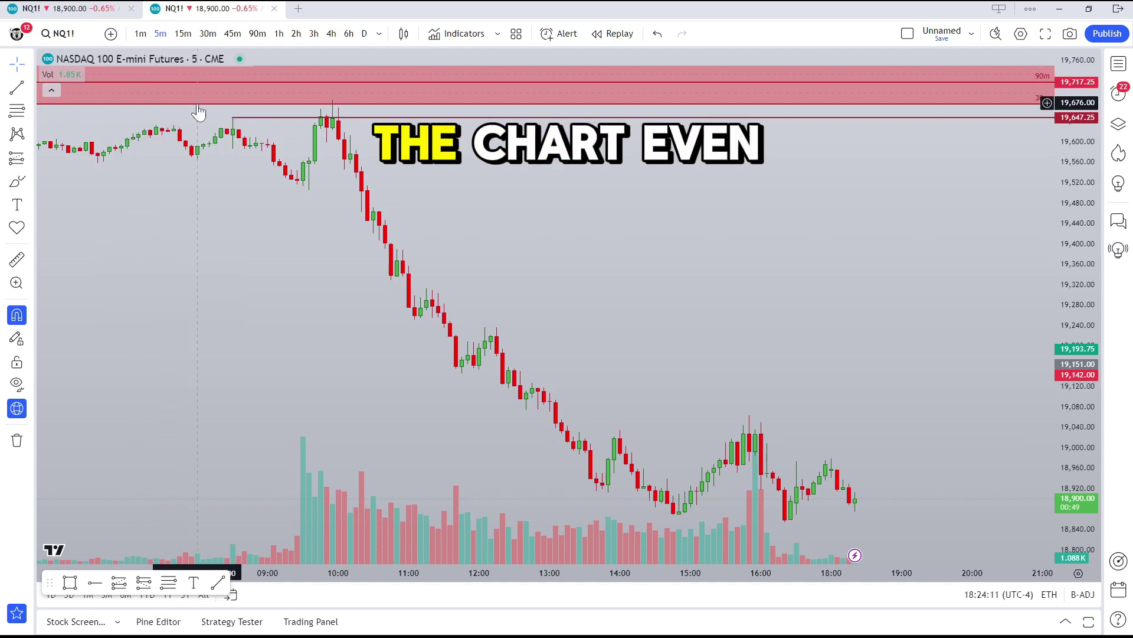